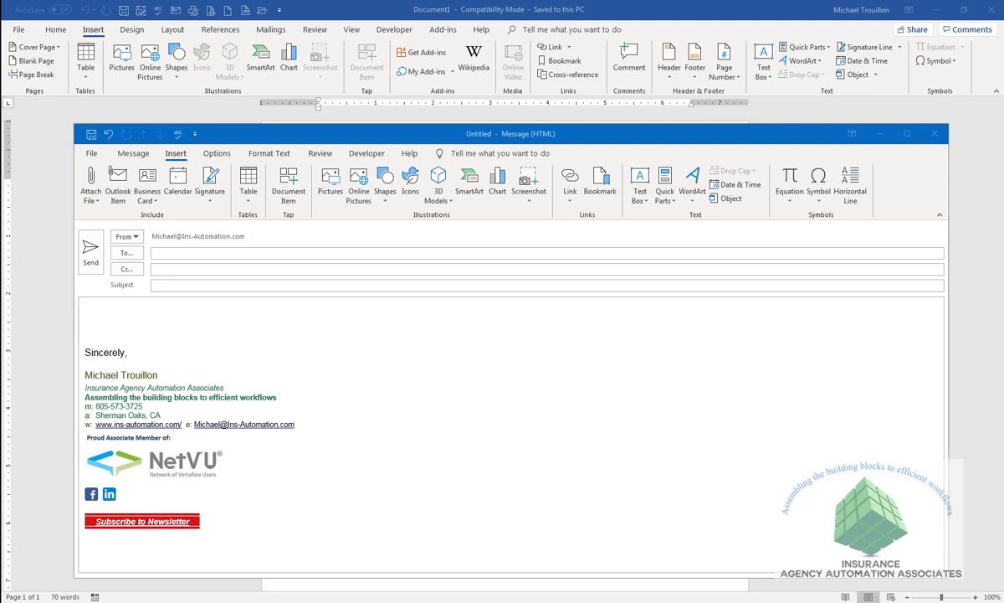
- Switch to the Word letter and save the endorsement text, from "I am pleased" through "Sincerely,", as a Quick Part named endorsement
{"action": "left_click", "coordinate": [45, 185]}
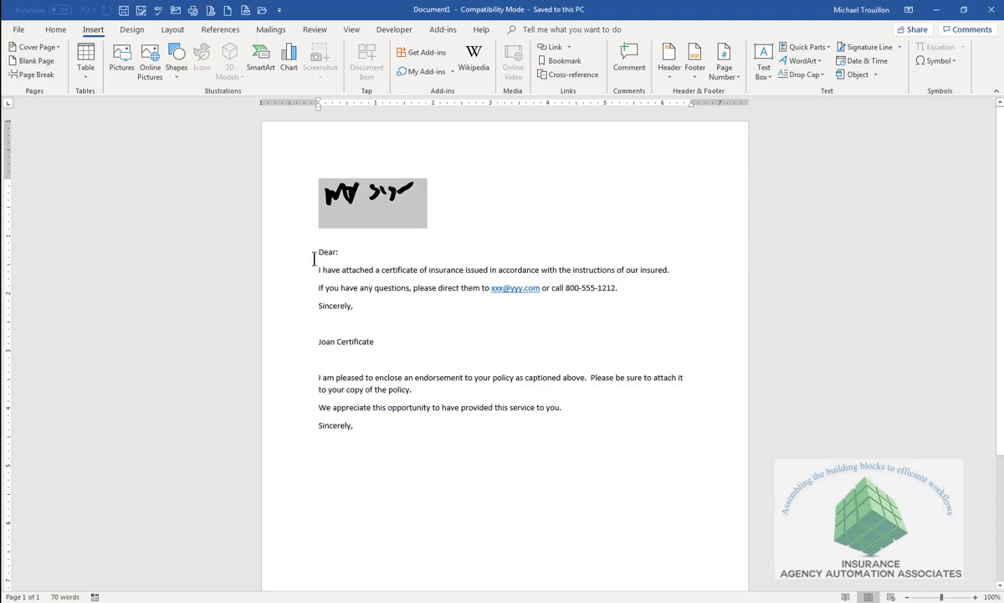
{"action": "left_click_drag", "start_coordinate": [303, 250], "coordinate": [375, 317]}
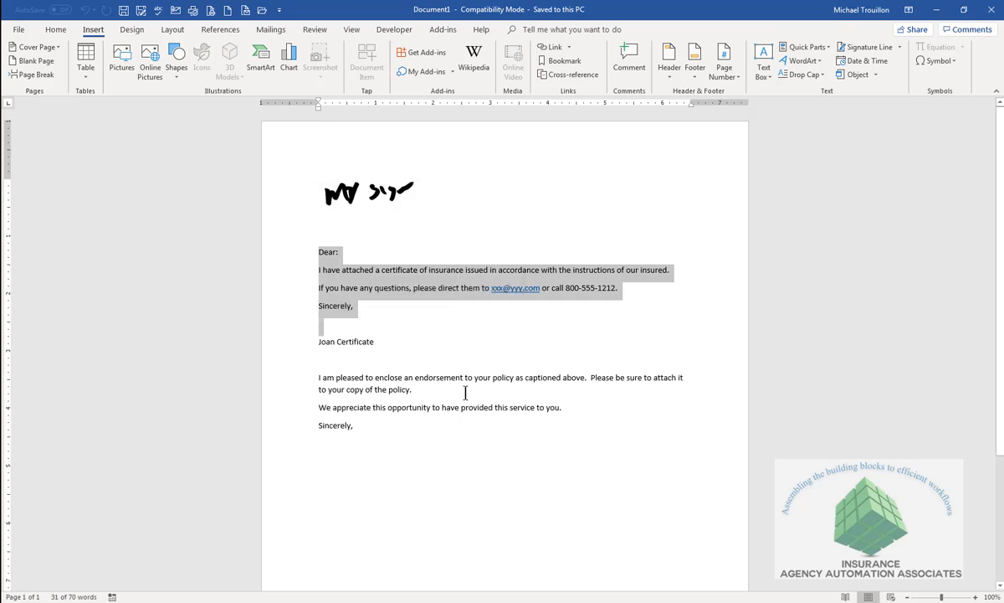
{"action": "left_click_drag", "start_coordinate": [321, 379], "coordinate": [396, 434]}
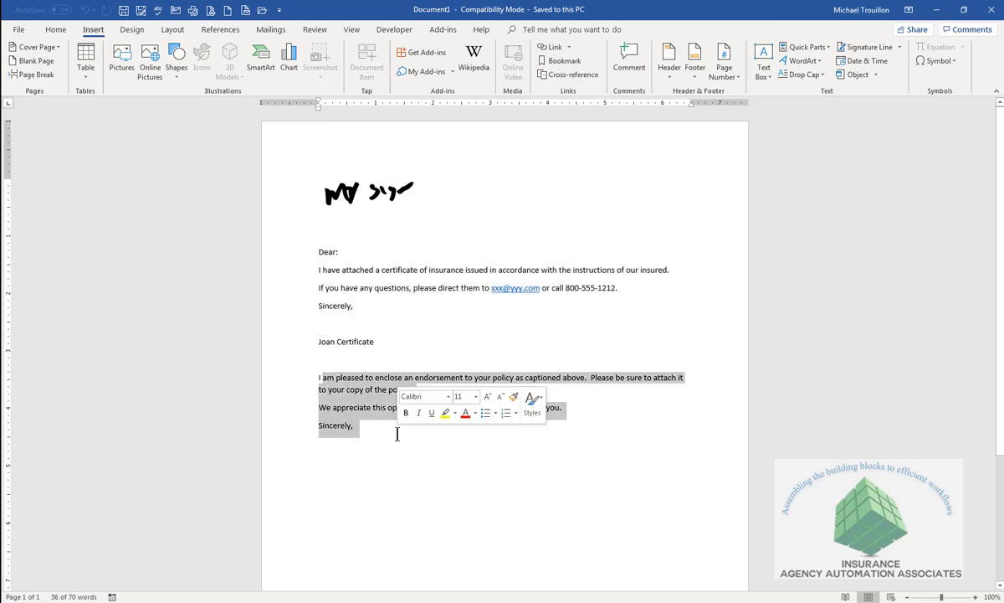
{"action": "left_click", "coordinate": [398, 441]}
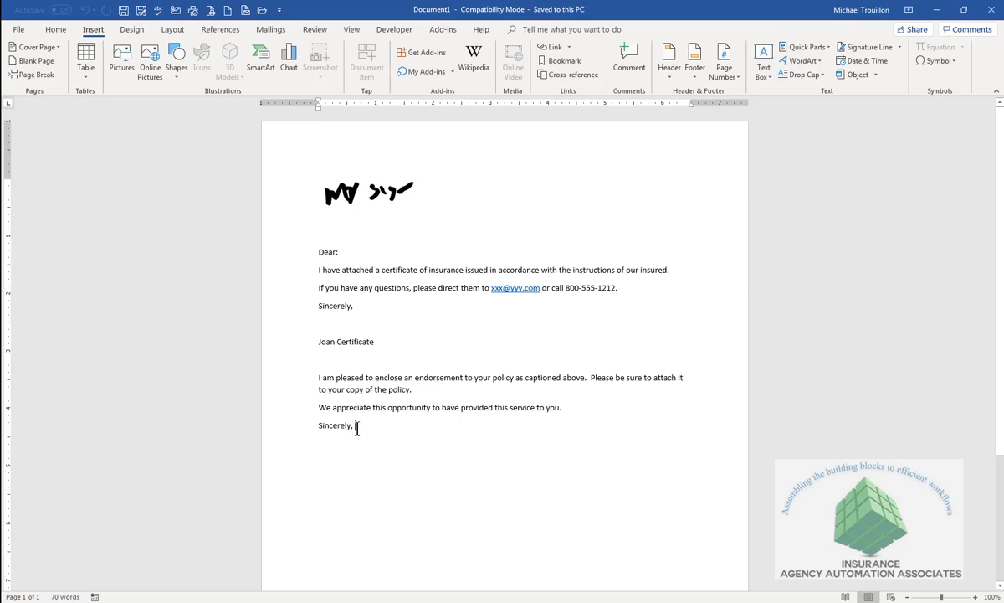
{"action": "left_click_drag", "start_coordinate": [356, 428], "coordinate": [307, 380]}
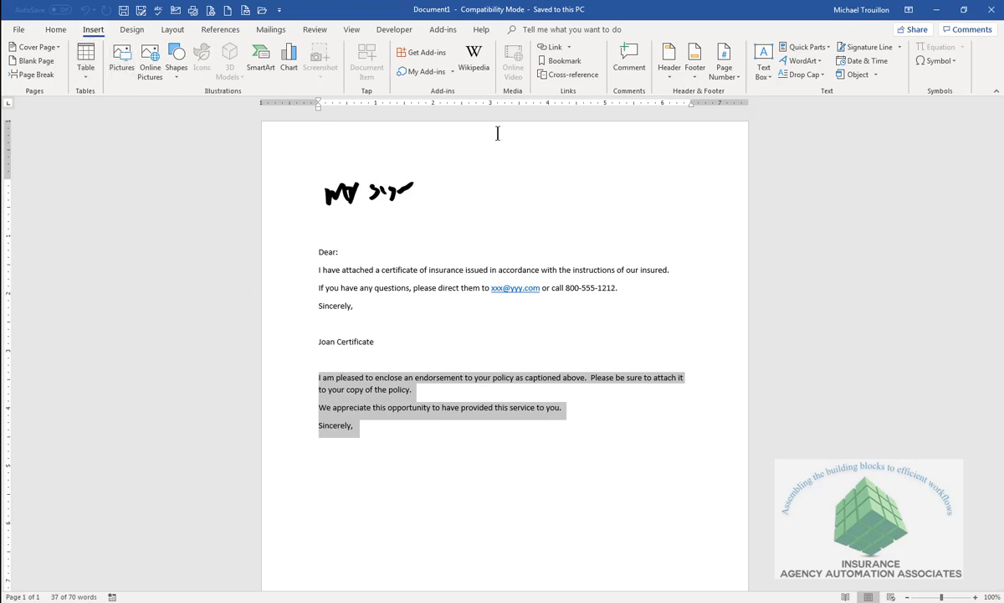
{"action": "left_click", "coordinate": [827, 48]}
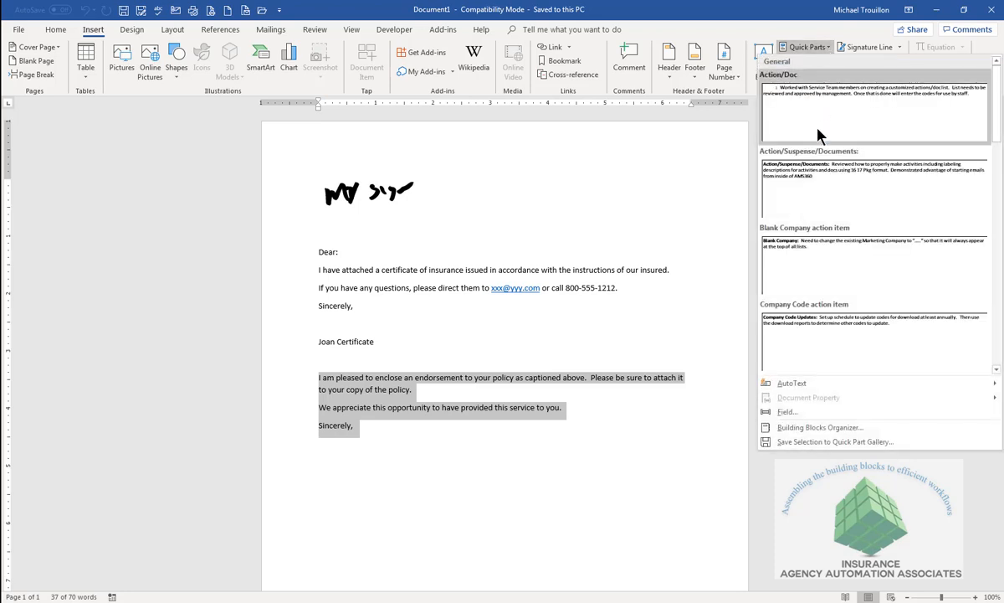
{"action": "left_click", "coordinate": [802, 444]}
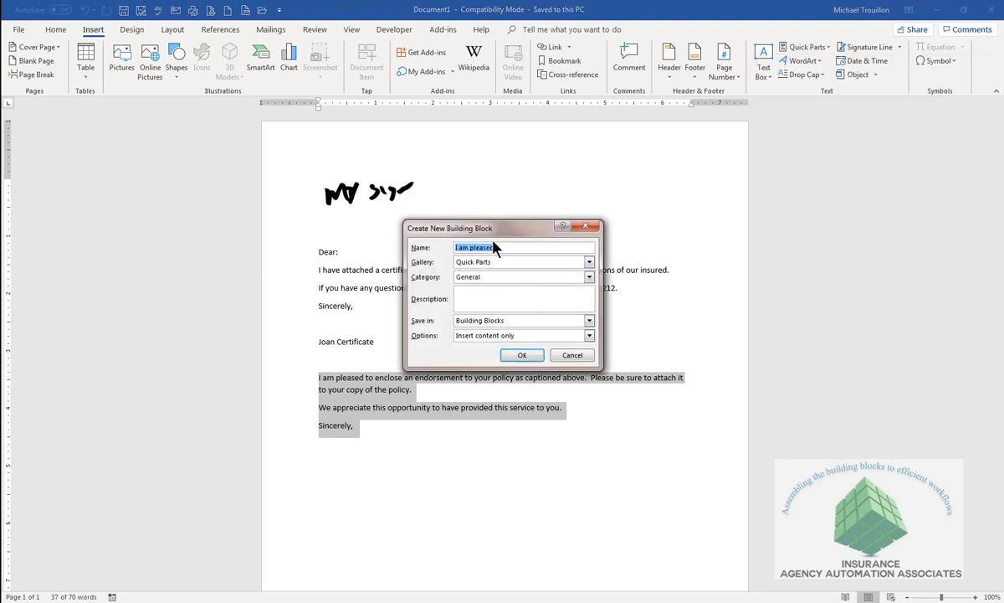
{"action": "type", "text": "endorsement"}
{"action": "left_click", "coordinate": [521, 355]}
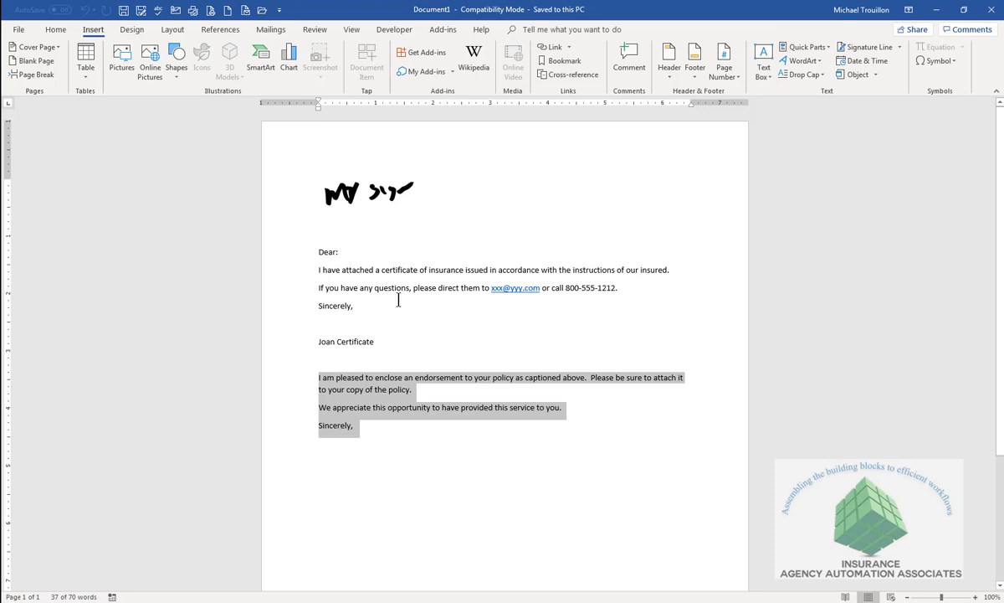
- Save the certificate text, from "Dear:" through its "Sincerely,", as a Quick Part named Cert Delivery
{"action": "left_click", "coordinate": [352, 308]}
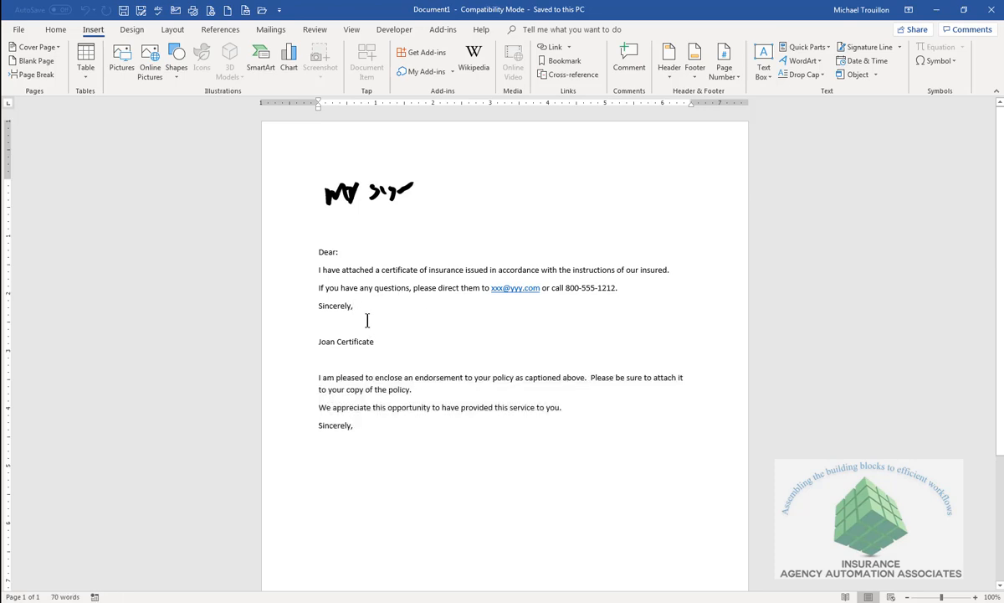
{"action": "left_click_drag", "start_coordinate": [361, 311], "coordinate": [303, 259]}
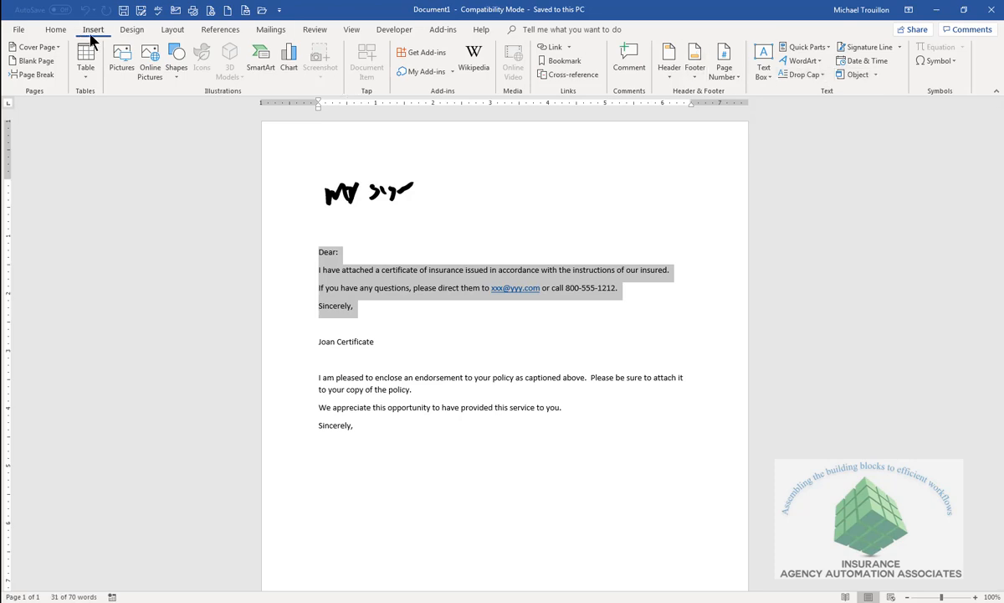
{"action": "left_click", "coordinate": [805, 47]}
{"action": "left_click", "coordinate": [794, 442]}
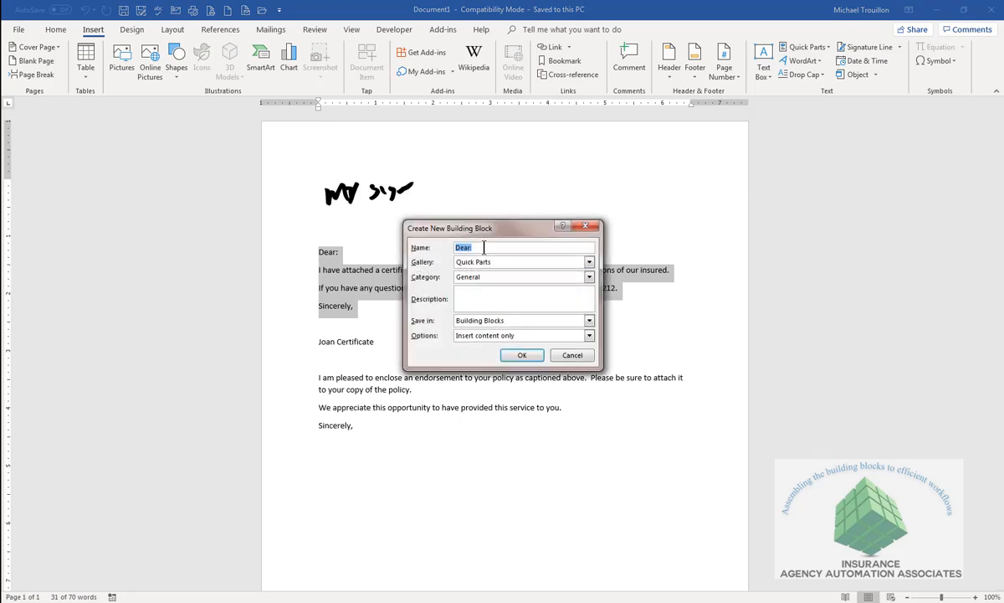
{"action": "type", "text": "Endt Del"}
{"action": "type", "text": "i"}
{"action": "key", "text": "BackSpace"}
{"action": "key", "text": "BackSpace"}
{"action": "key", "text": "BackSpace"}
{"action": "key", "text": "BackSpace"}
{"action": "key", "text": "BackSpace"}
{"action": "key", "text": "BackSpace"}
{"action": "key", "text": "BackSpace"}
{"action": "type", "text": "Cert Del"}
{"action": "type", "text": "ry"}
{"action": "key", "text": "Return"}
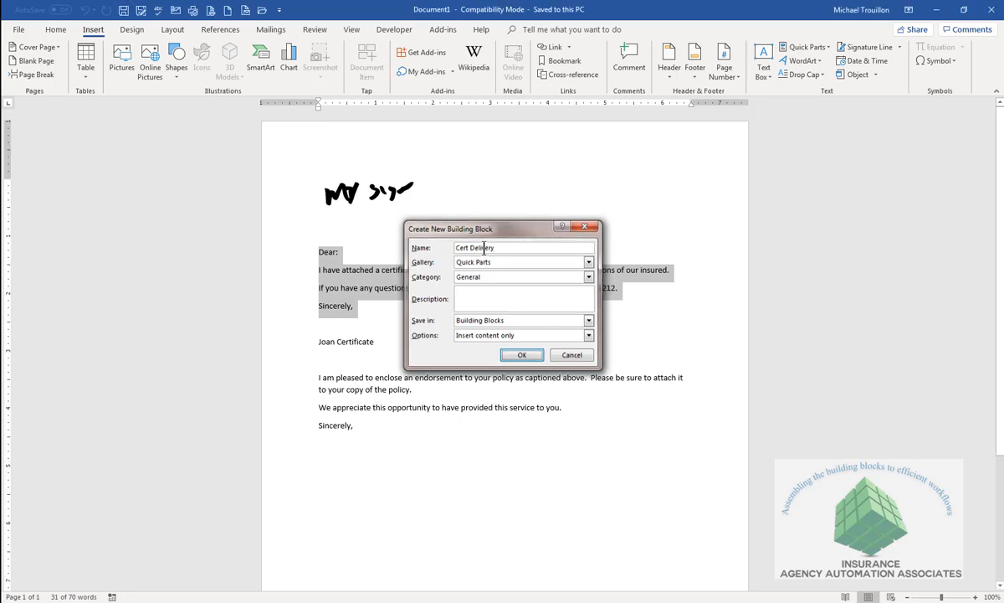
{"action": "left_click", "coordinate": [497, 317]}
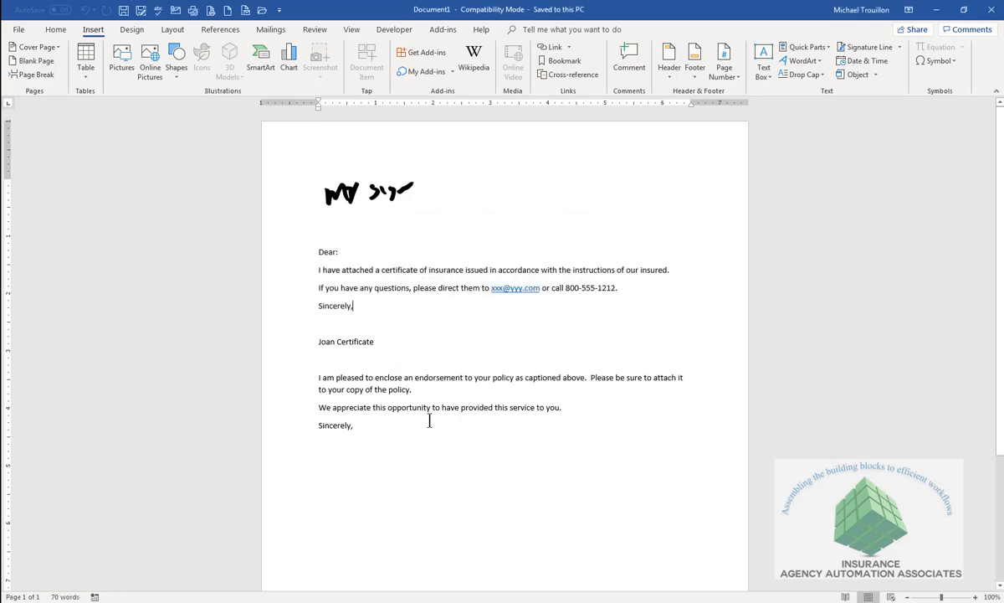
- Add the line "This has developed an a/p of $1000.00" directly below the first endorsement paragraph, without an empty line between them
{"action": "left_click_drag", "start_coordinate": [430, 421], "coordinate": [321, 367]}
{"action": "left_click", "coordinate": [429, 390]}
{"action": "key", "text": "Return"}
{"action": "key", "text": "Return"}
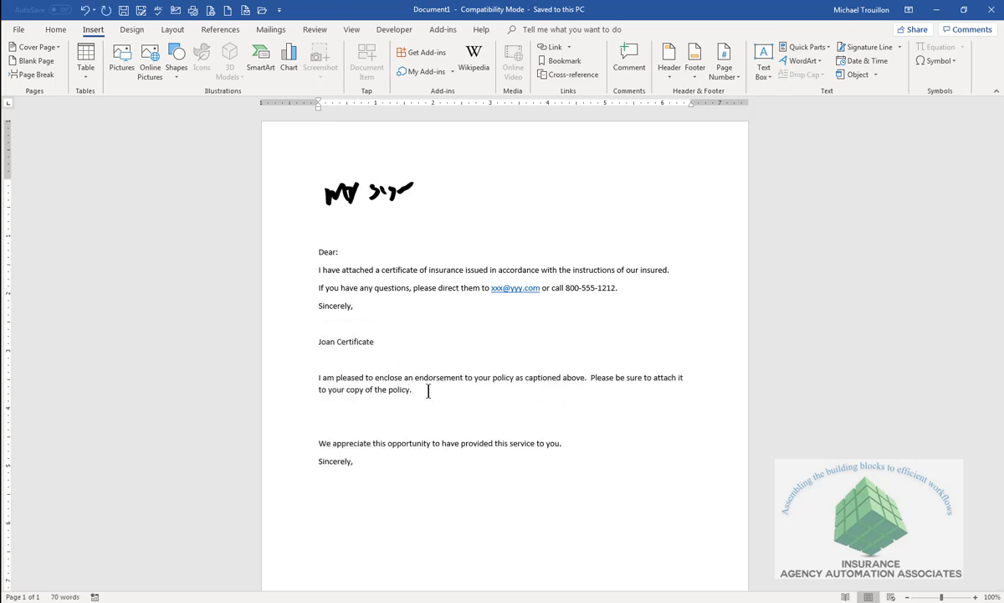
{"action": "type", "text": "This has develope"}
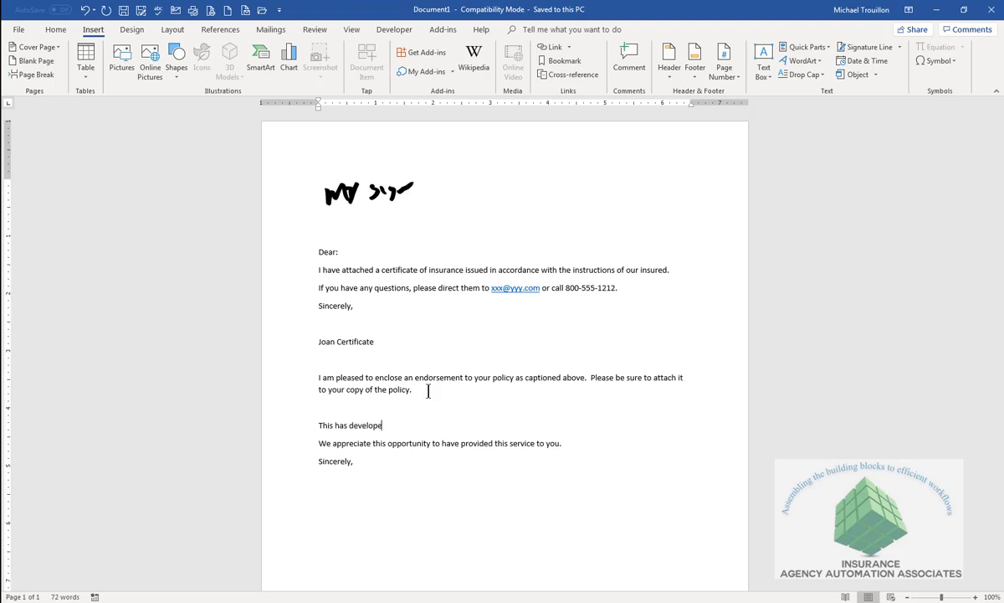
{"action": "type", "text": "d an a/p of $1000.00"}
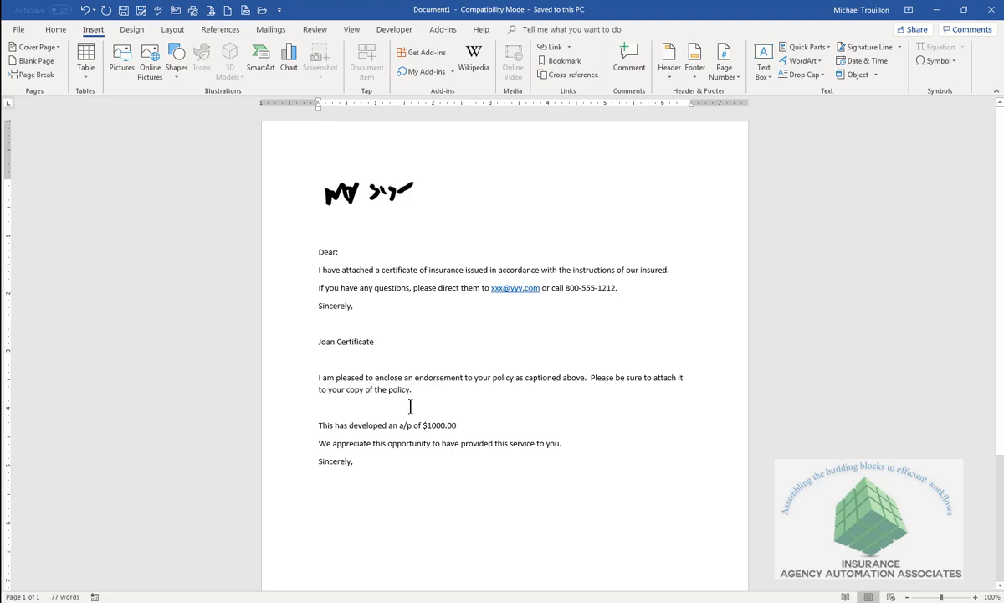
{"action": "left_click", "coordinate": [419, 407]}
{"action": "key", "text": "Delete"}
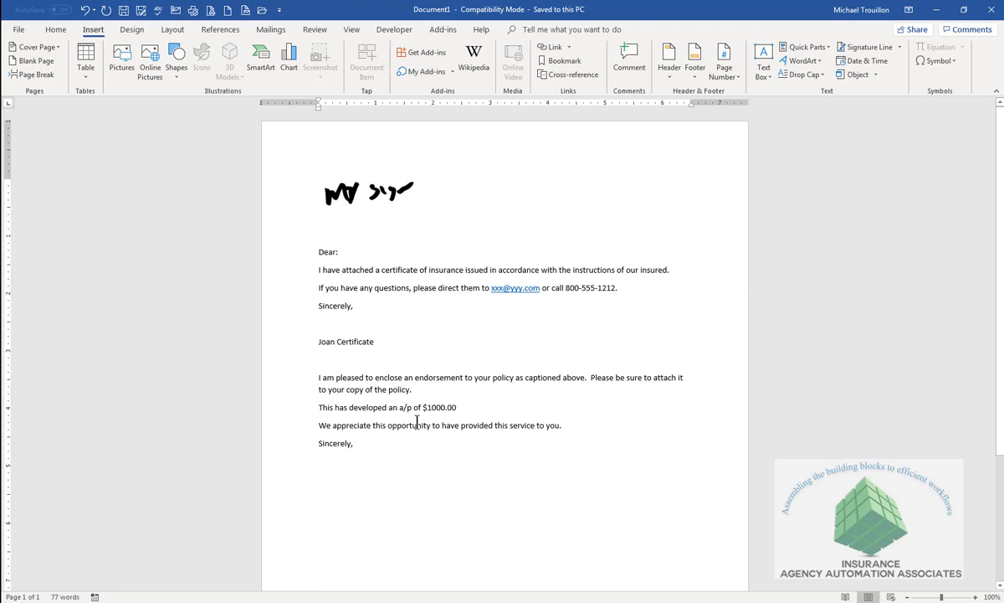
- Save the "This has developed an a/p of $1000.00" line as a Quick Part named a/p
{"action": "left_click_drag", "start_coordinate": [463, 407], "coordinate": [307, 410]}
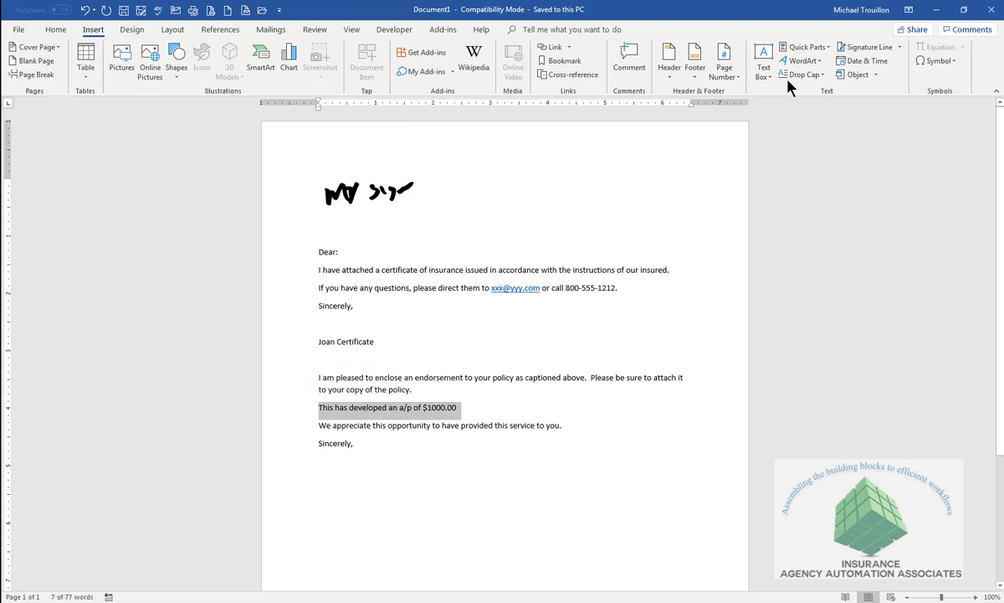
{"action": "left_click", "coordinate": [825, 49]}
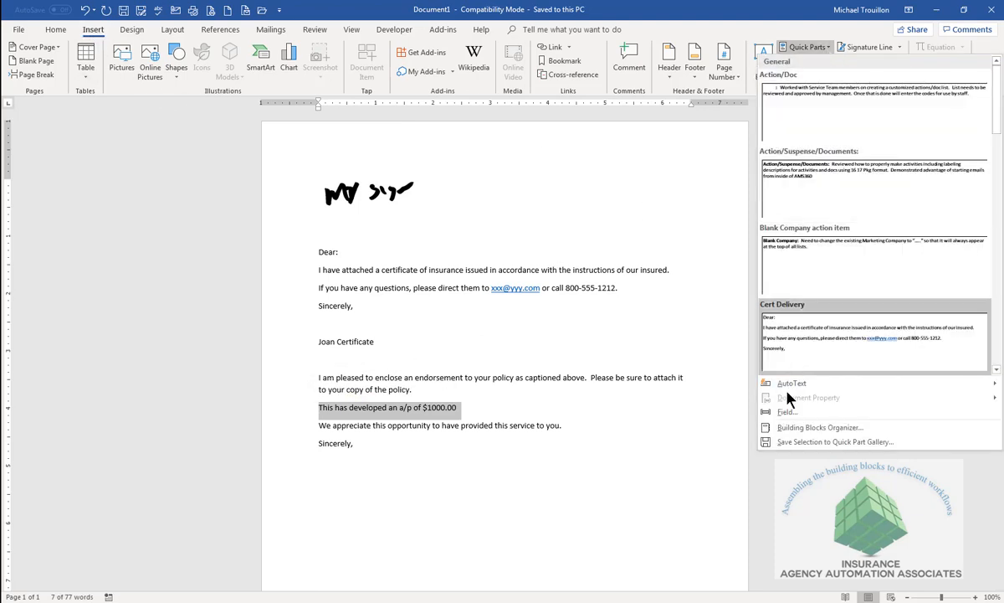
{"action": "left_click", "coordinate": [791, 441]}
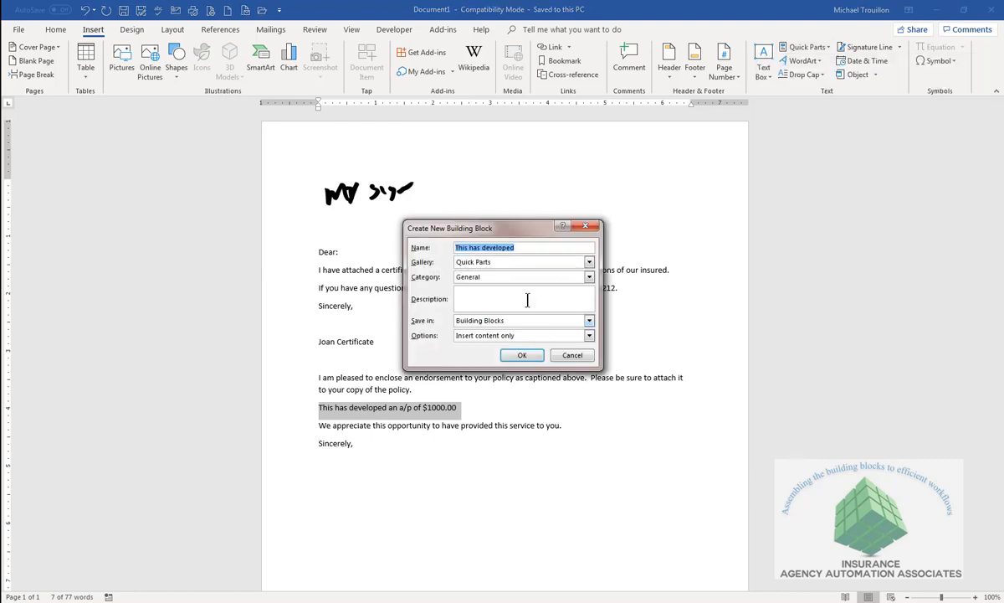
{"action": "type", "text": "a/p"}
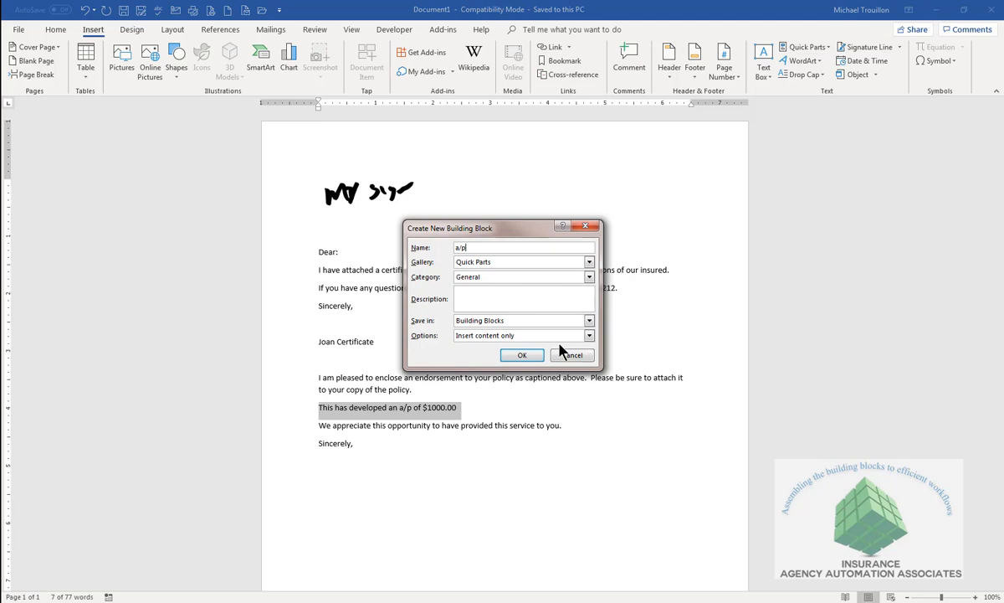
{"action": "left_click", "coordinate": [536, 355]}
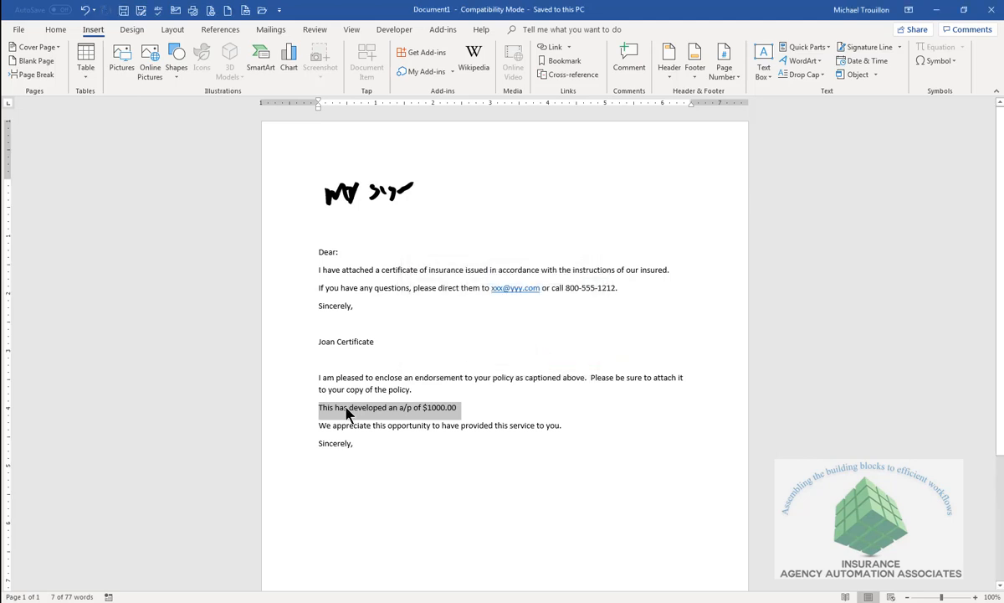
- Replace "a/p" with "return premium" in the line that states the $1000.00 amount
{"action": "left_click", "coordinate": [407, 409]}
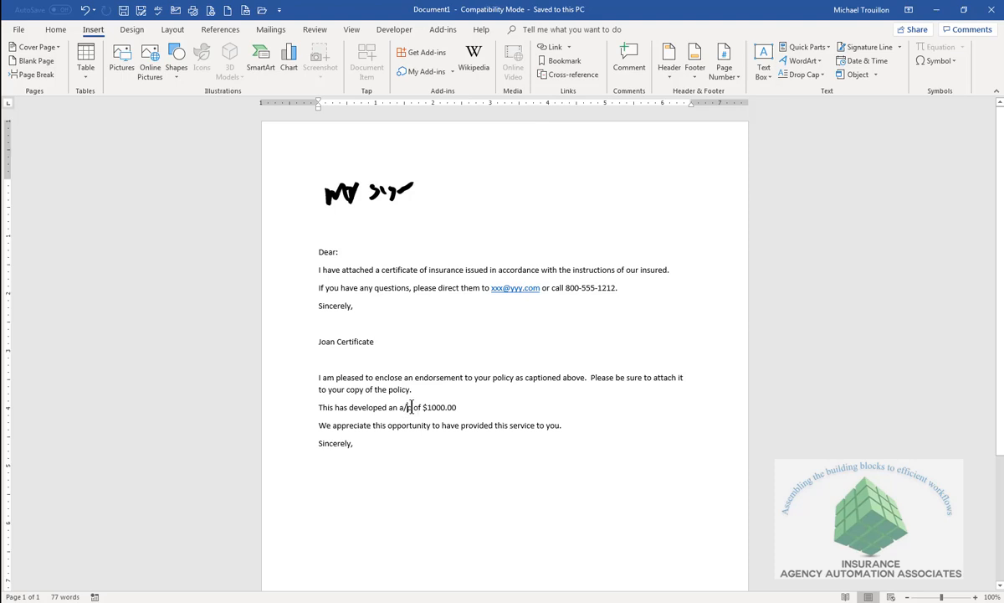
{"action": "left_click_drag", "start_coordinate": [412, 409], "coordinate": [400, 408]}
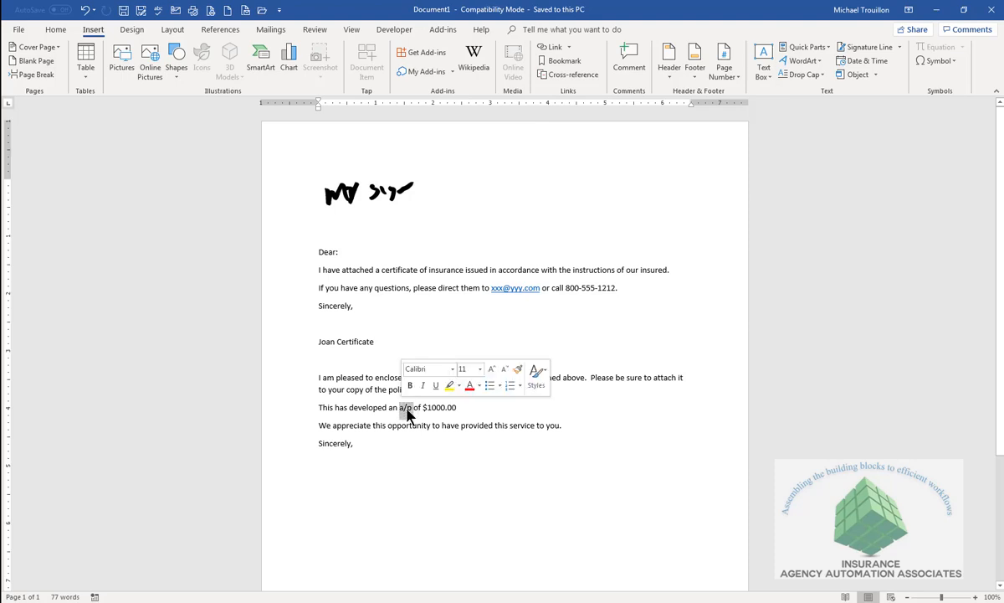
{"action": "type", "text": "refurn premium"}
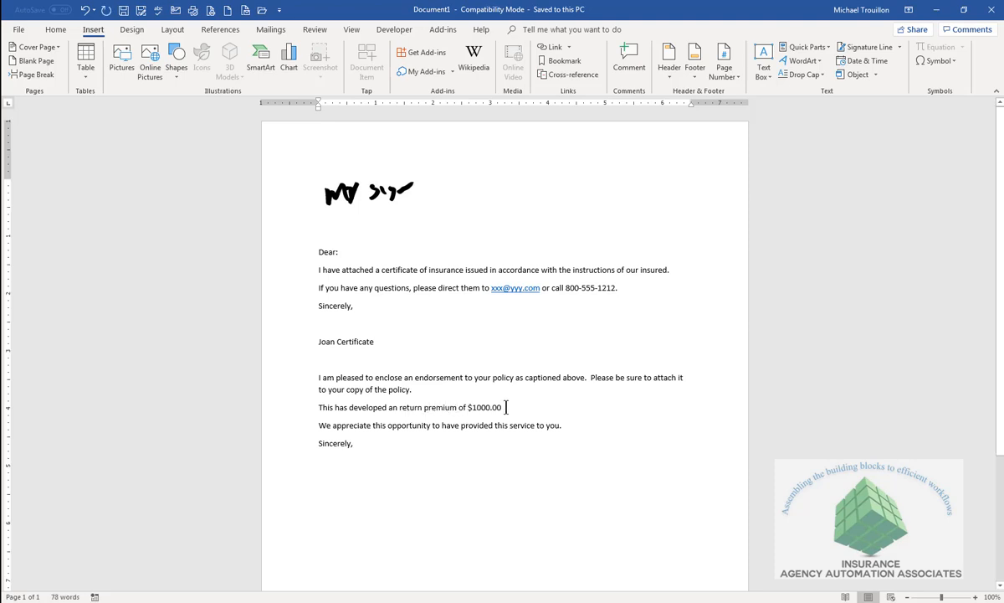
- Save the return premium line as a Quick Part named RP
{"action": "left_click_drag", "start_coordinate": [502, 407], "coordinate": [318, 413]}
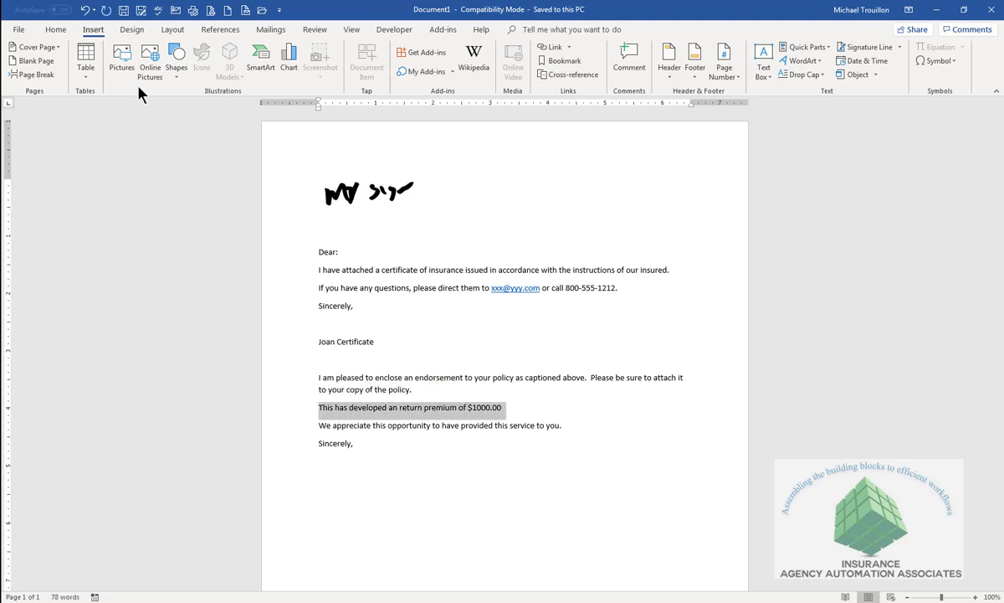
{"action": "left_click", "coordinate": [805, 47]}
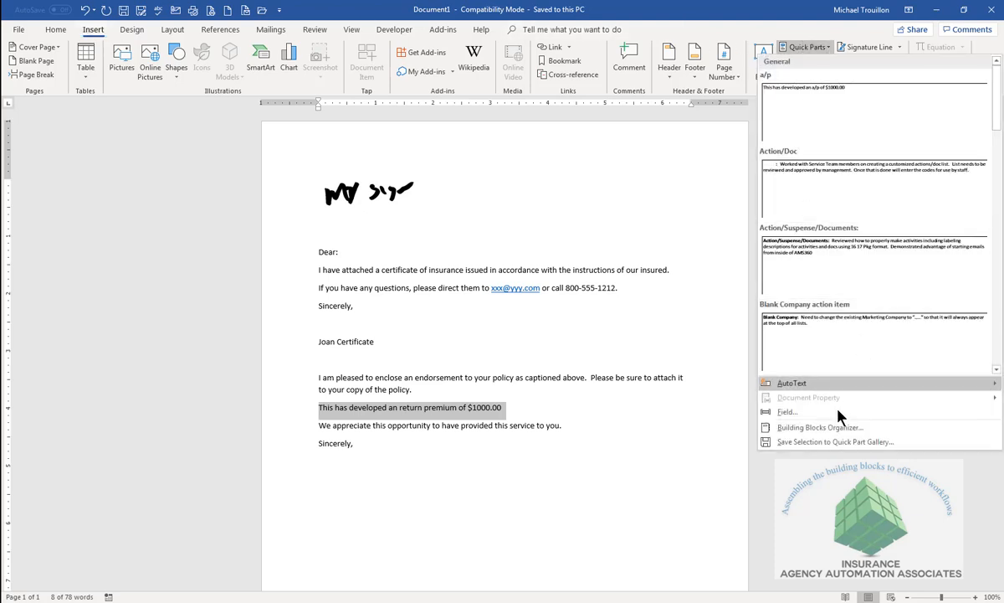
{"action": "left_click", "coordinate": [829, 444]}
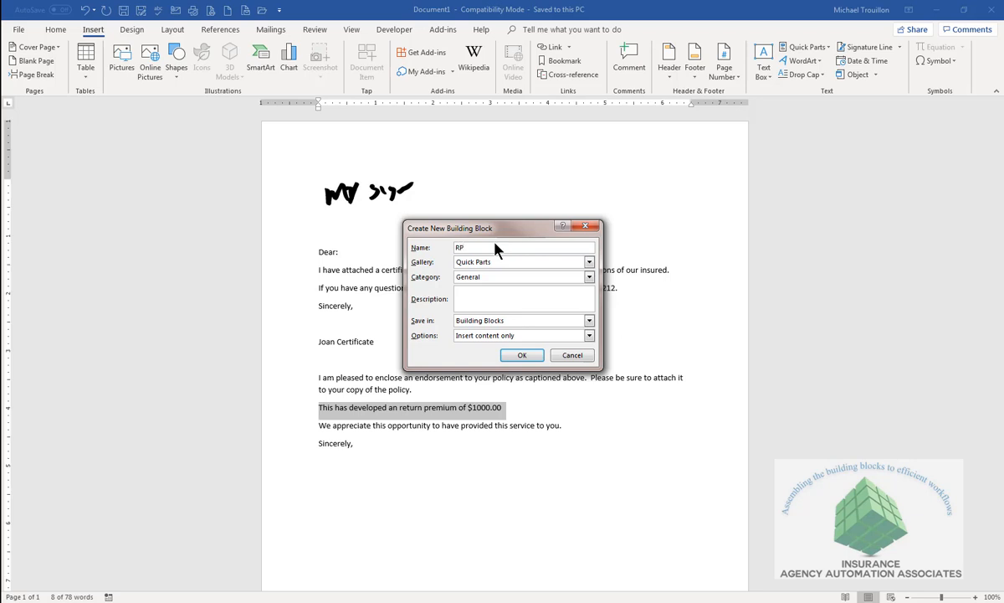
{"action": "left_click", "coordinate": [522, 355]}
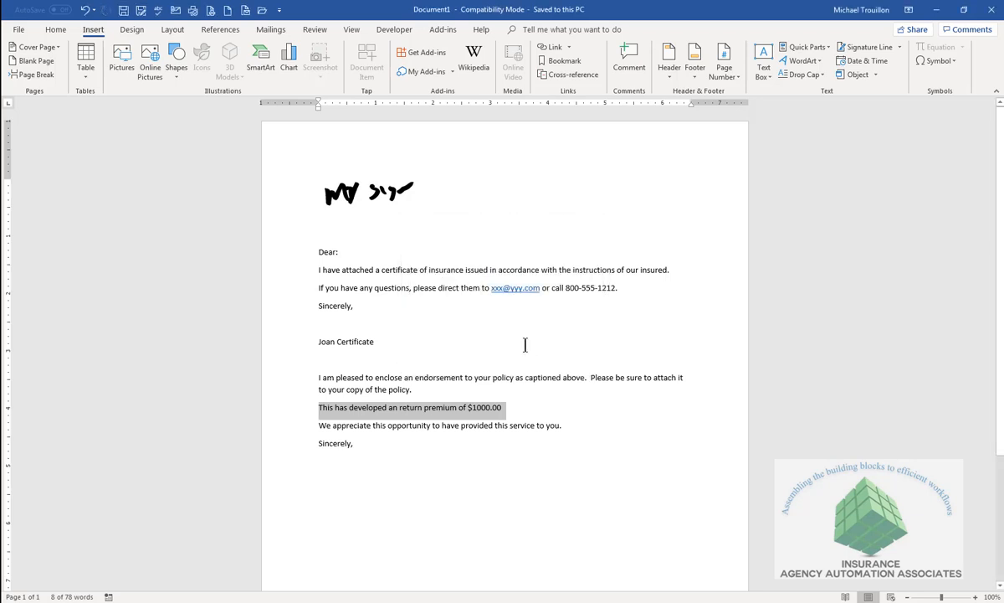
- Delete all the letter text below the handwritten signature
{"action": "left_click", "coordinate": [581, 343]}
{"action": "mouse_move", "coordinate": [574, 439]}
{"action": "left_mouse_down"}
{"action": "mouse_move", "coordinate": [303, 211]}
{"action": "mouse_move", "coordinate": [301, 233]}
{"action": "mouse_move", "coordinate": [315, 240]}
{"action": "left_mouse_up"}
{"action": "key", "text": "Delete"}
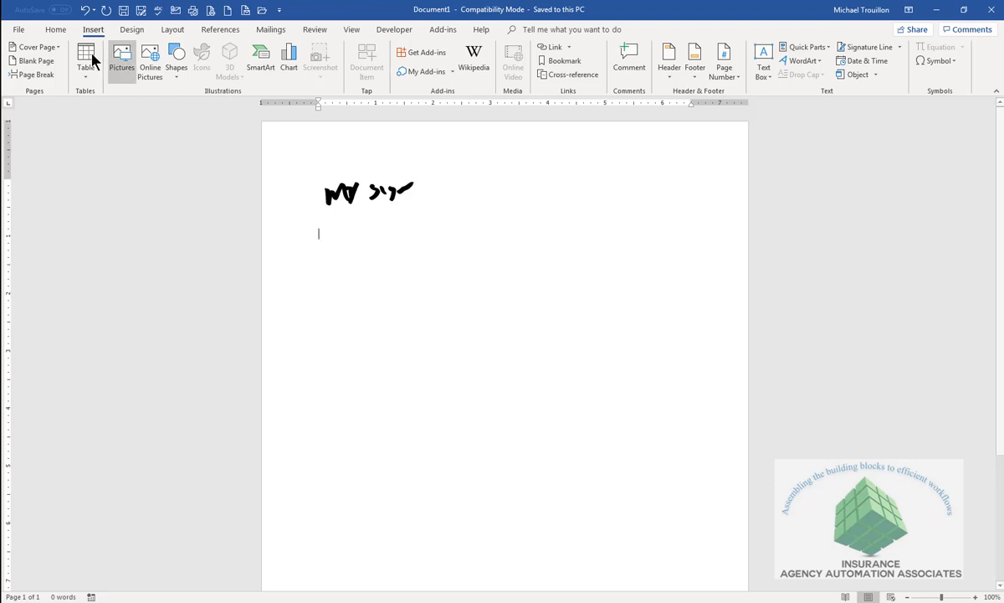
- Insert the endorsement Quick Part below the handwritten signature
{"action": "left_click", "coordinate": [830, 48]}
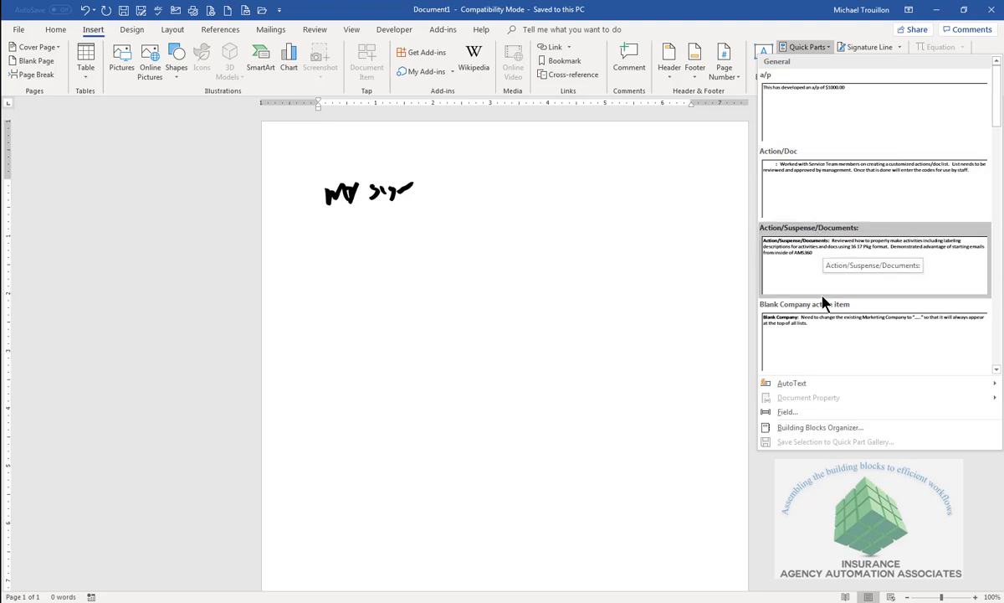
{"action": "scroll", "coordinate": [825, 303], "scroll_direction": "down", "scroll_amount": 5}
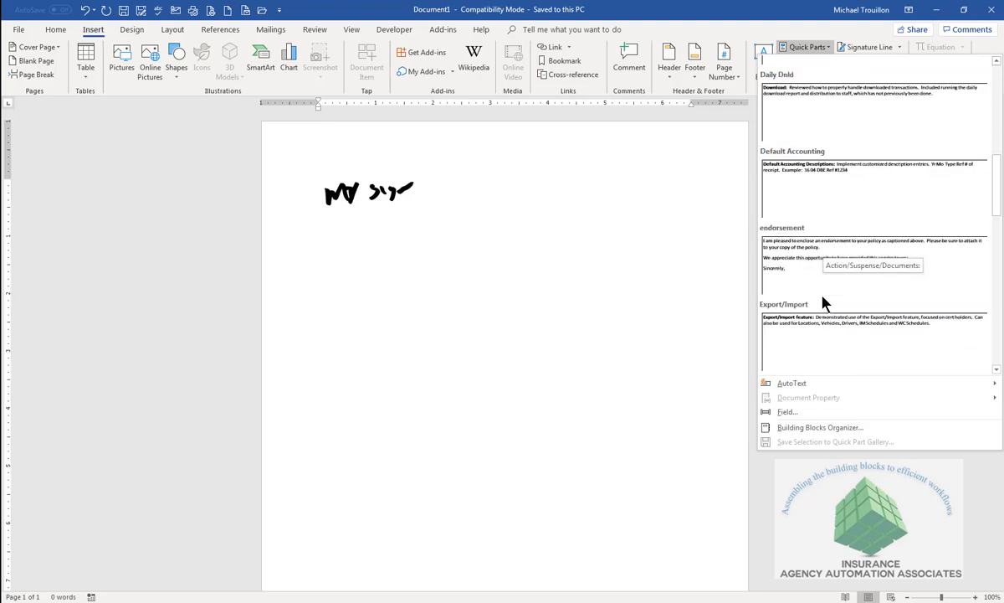
{"action": "left_click", "coordinate": [779, 265]}
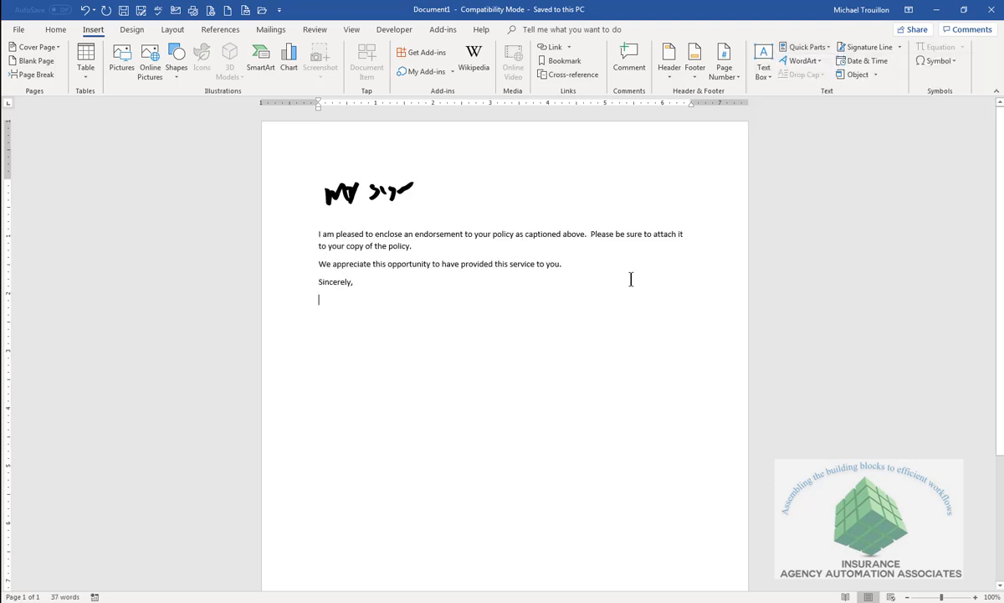
- Insert the a/p Quick Part between the endorsement paragraph and the appreciation line, removing the extra blank line after it
{"action": "left_click", "coordinate": [435, 248]}
{"action": "key", "text": "Return"}
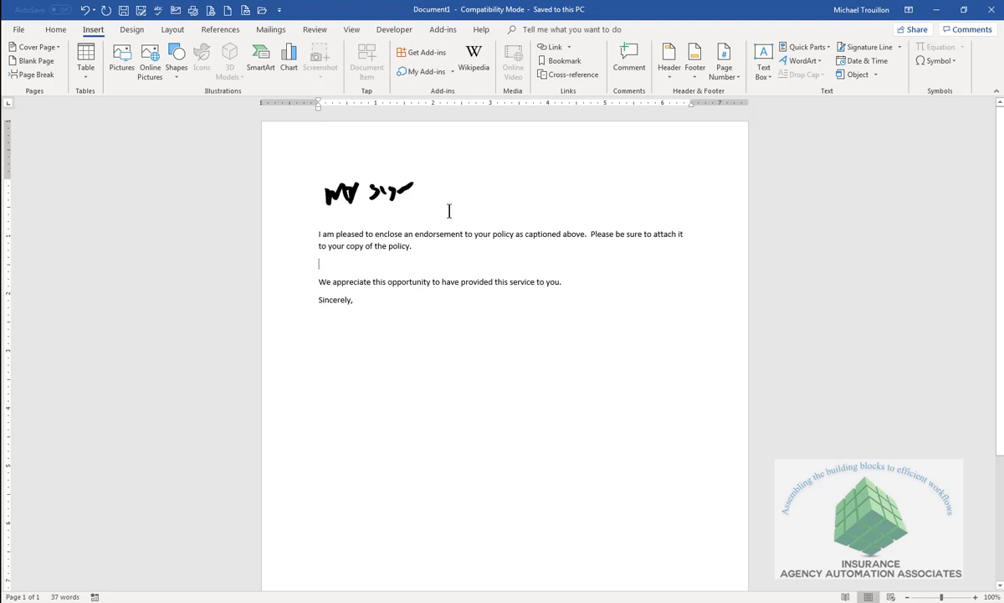
{"action": "left_click", "coordinate": [827, 49]}
{"action": "scroll", "coordinate": [852, 201], "scroll_direction": "down", "scroll_amount": 3}
{"action": "scroll", "coordinate": [853, 200], "scroll_direction": "down", "scroll_amount": 3}
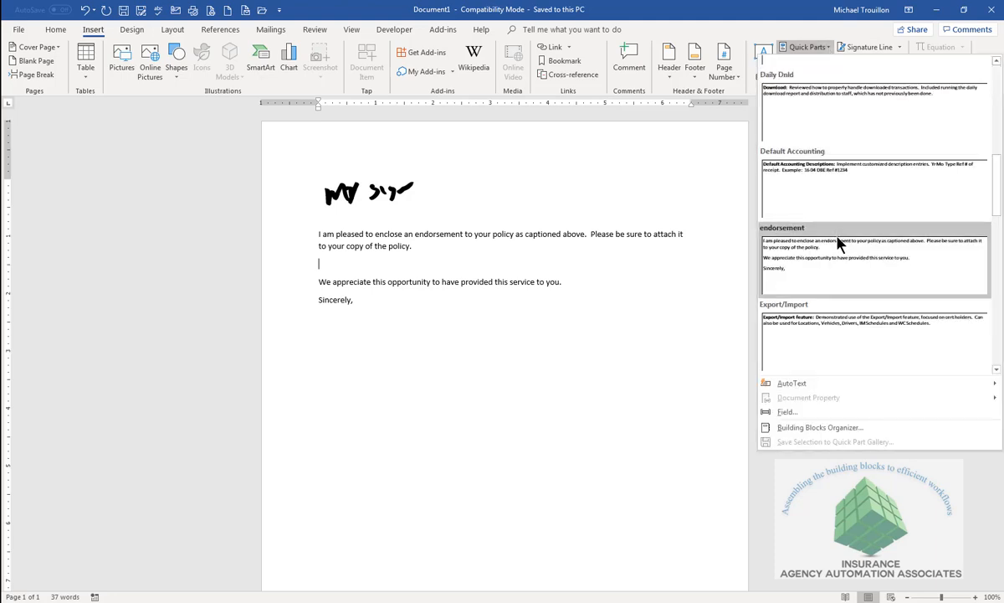
{"action": "scroll", "coordinate": [837, 244], "scroll_direction": "up", "scroll_amount": 6}
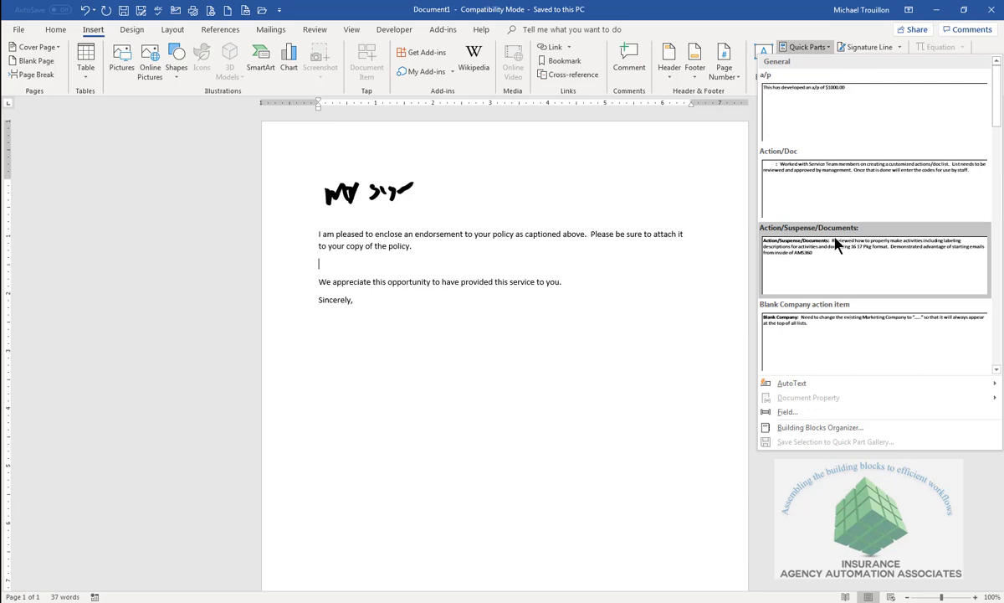
{"action": "left_click", "coordinate": [805, 125]}
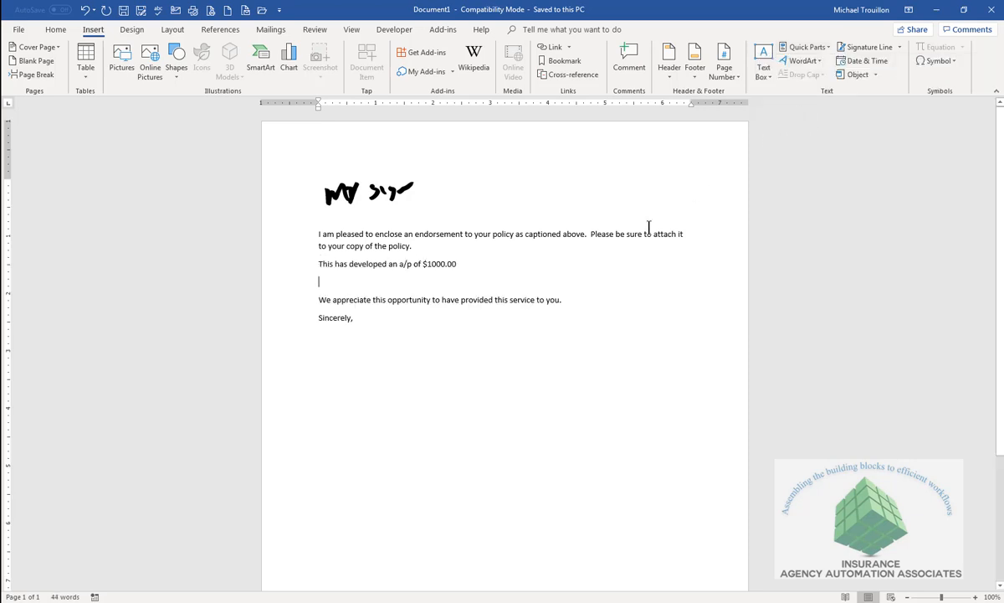
{"action": "key", "text": "Delete"}
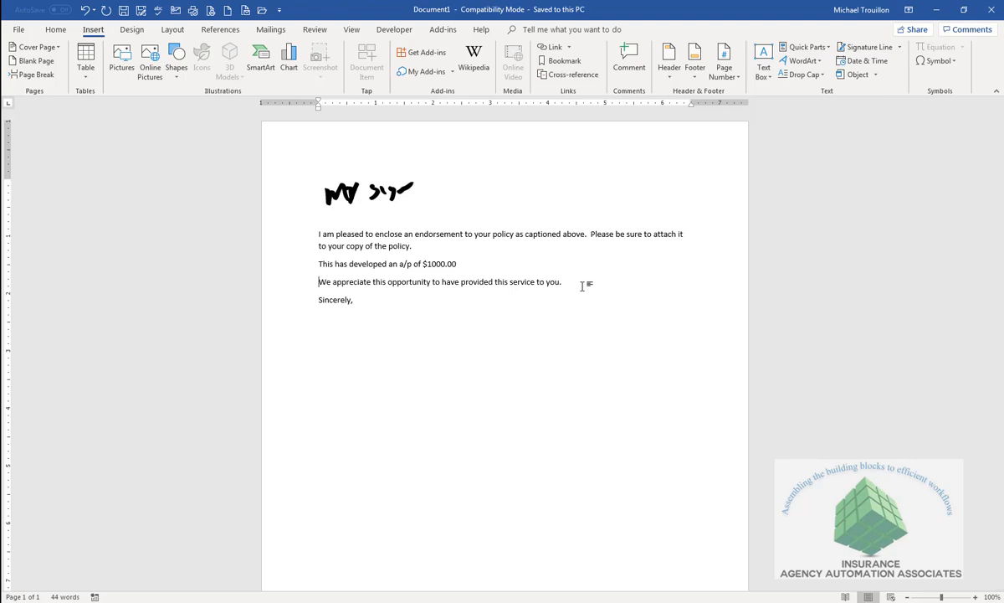
- Add a blank line below "Sincerely," and save the handwritten signature picture as a Quick Part named Signature
{"action": "left_click", "coordinate": [456, 324]}
{"action": "key", "text": "Return"}
{"action": "left_click", "coordinate": [339, 194]}
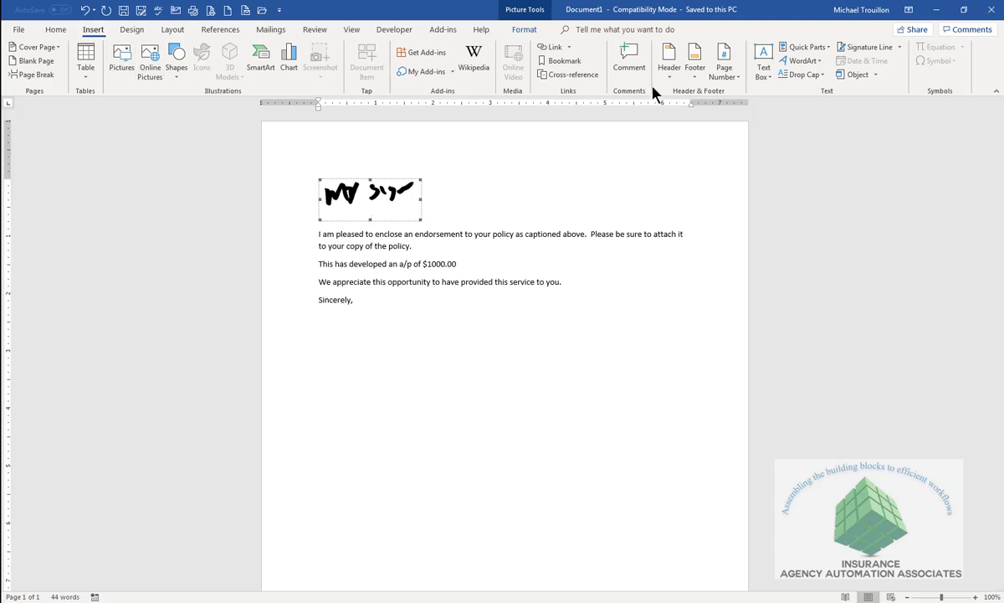
{"action": "left_click", "coordinate": [829, 46]}
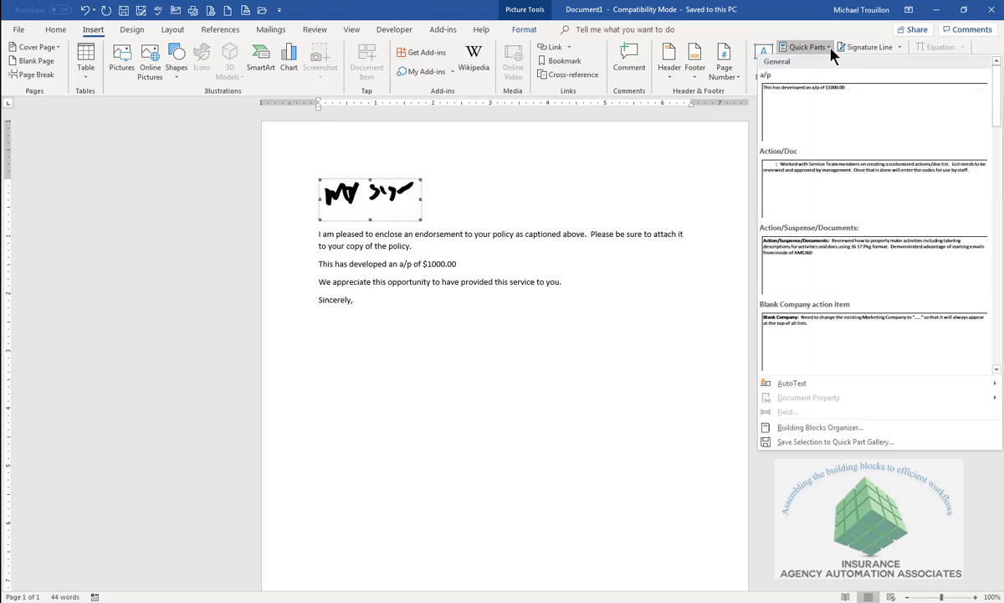
{"action": "left_click", "coordinate": [799, 441]}
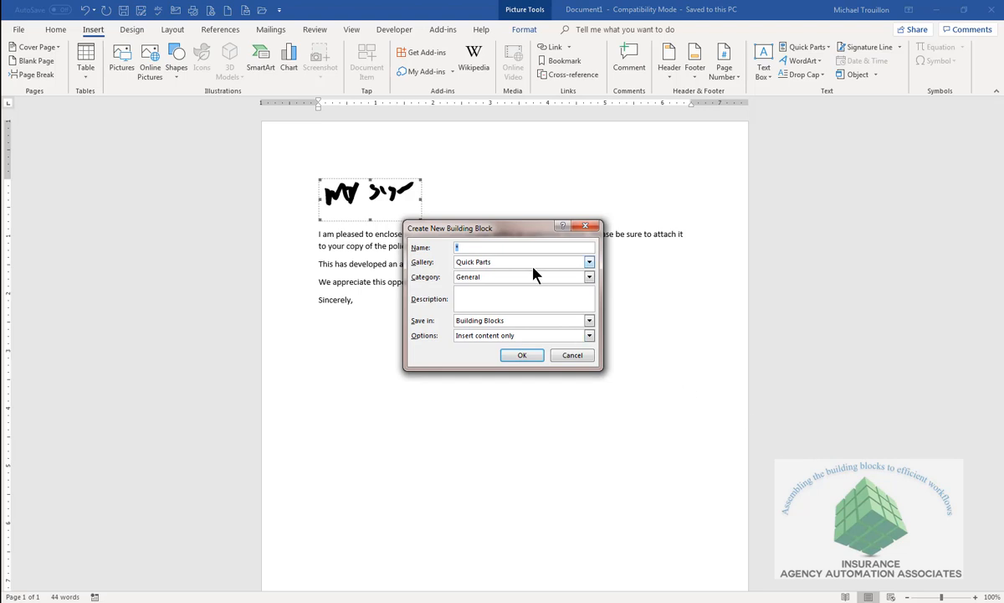
{"action": "type", "text": "Signature"}
{"action": "left_click", "coordinate": [520, 354]}
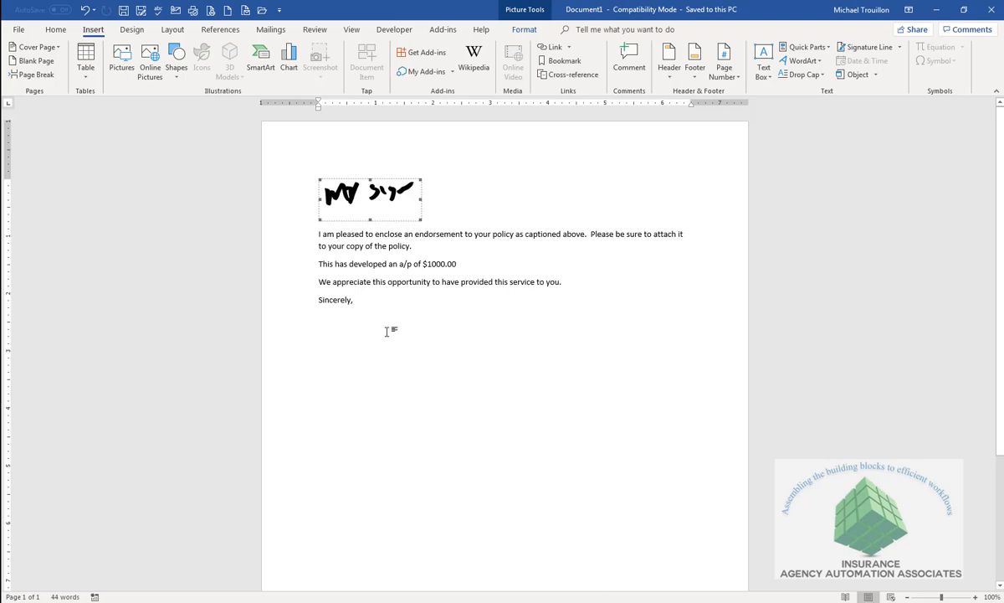
- Insert the Signature Quick Part on the empty line below "Sincerely,"
{"action": "left_click", "coordinate": [366, 337]}
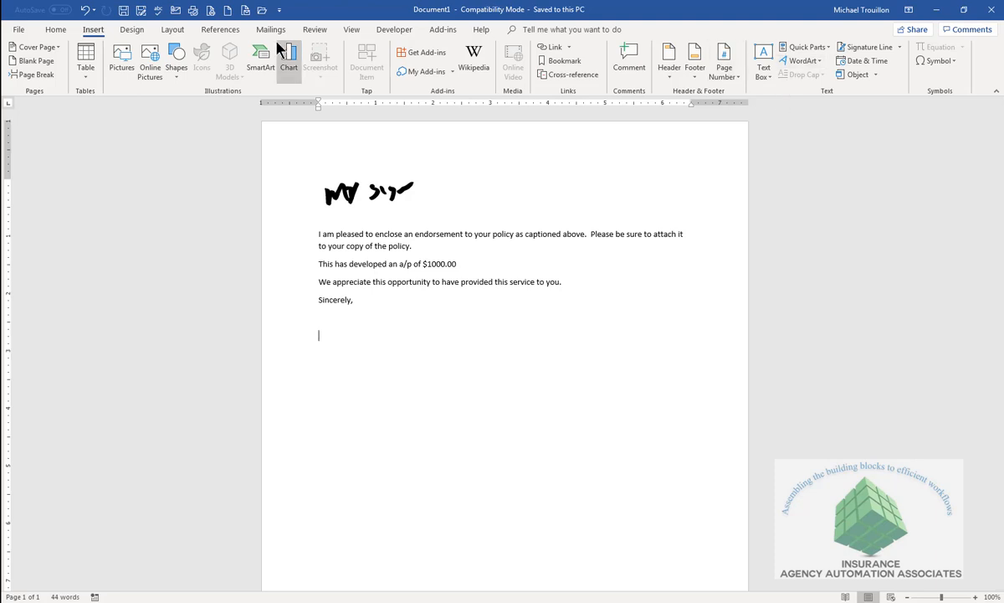
{"action": "left_click", "coordinate": [816, 47]}
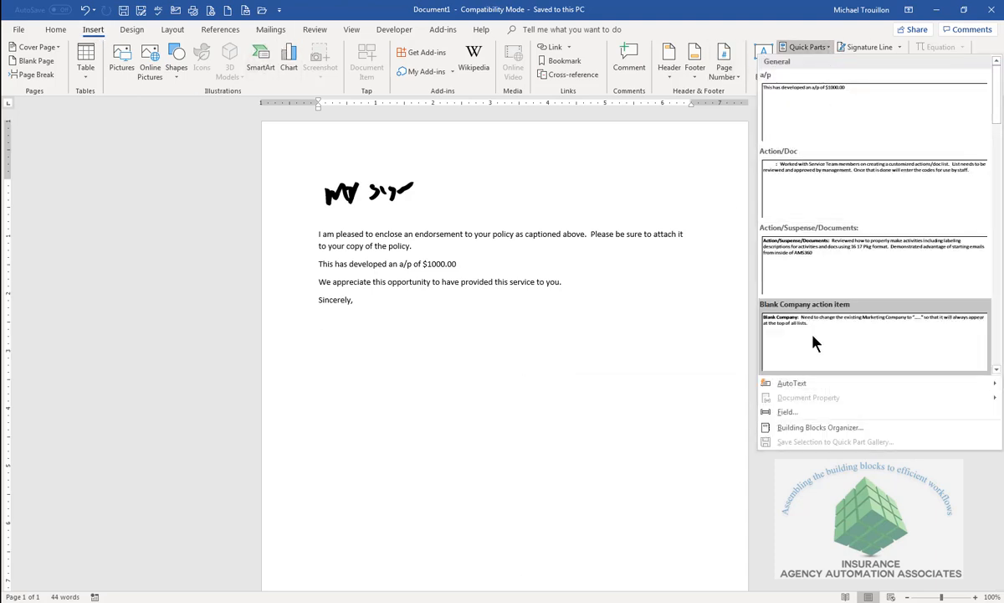
{"action": "scroll", "coordinate": [816, 343], "scroll_direction": "down", "scroll_amount": 3}
{"action": "scroll", "coordinate": [816, 344], "scroll_direction": "down", "scroll_amount": 6}
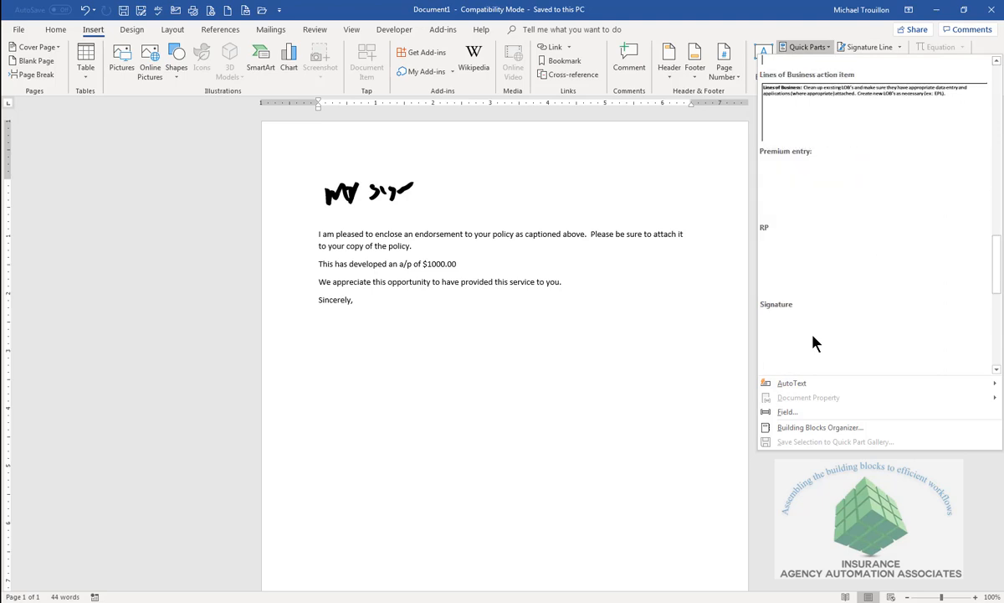
{"action": "left_click", "coordinate": [798, 109]}
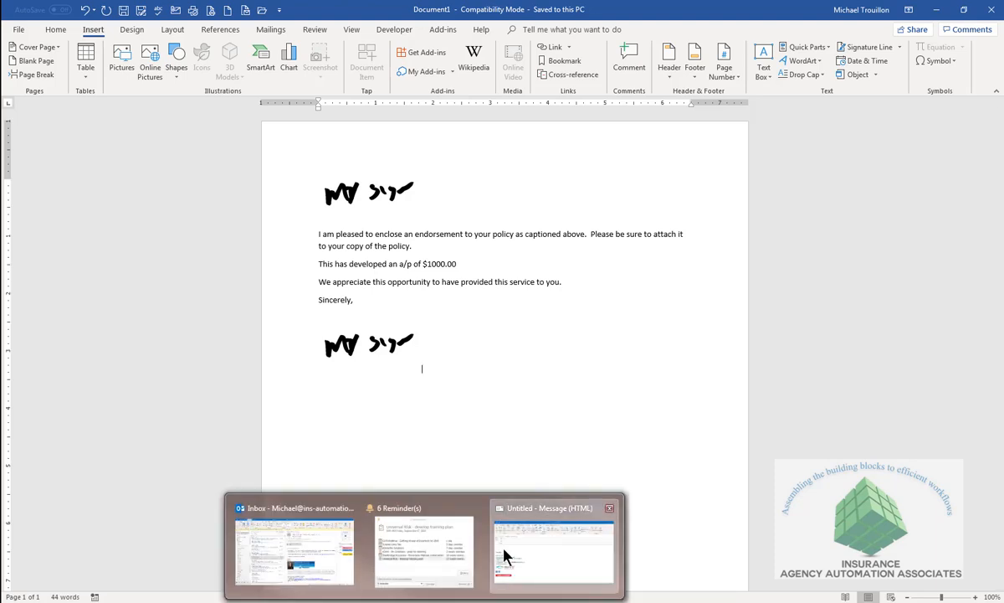
- Switch to the untitled Outlook message and insert the Visit report delivery Quick Part above the closing
{"action": "left_click", "coordinate": [502, 546]}
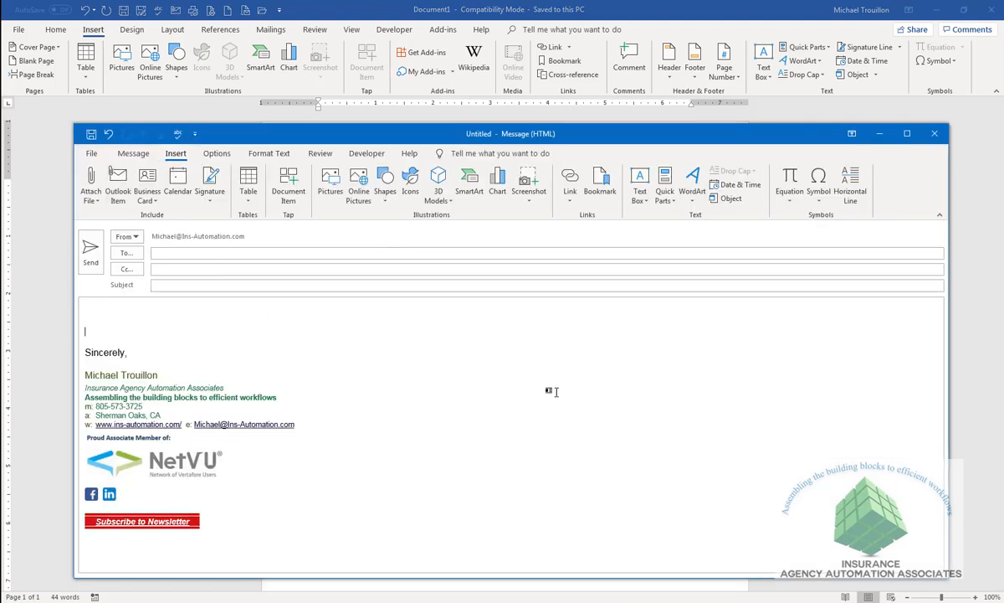
{"action": "left_click", "coordinate": [665, 194]}
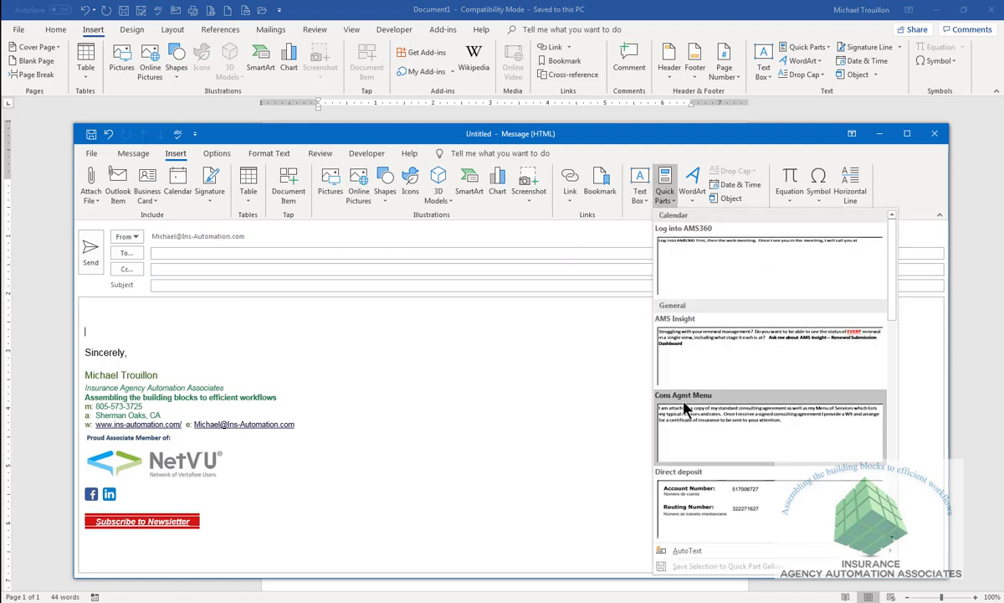
{"action": "scroll", "coordinate": [697, 427], "scroll_direction": "down", "scroll_amount": 10}
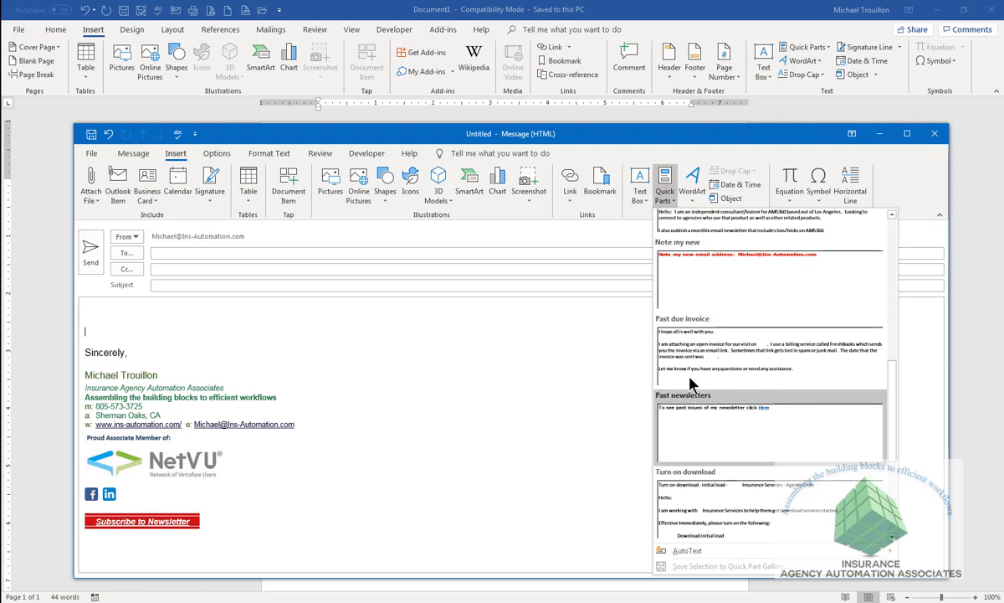
{"action": "scroll", "coordinate": [684, 406], "scroll_direction": "down", "scroll_amount": 5}
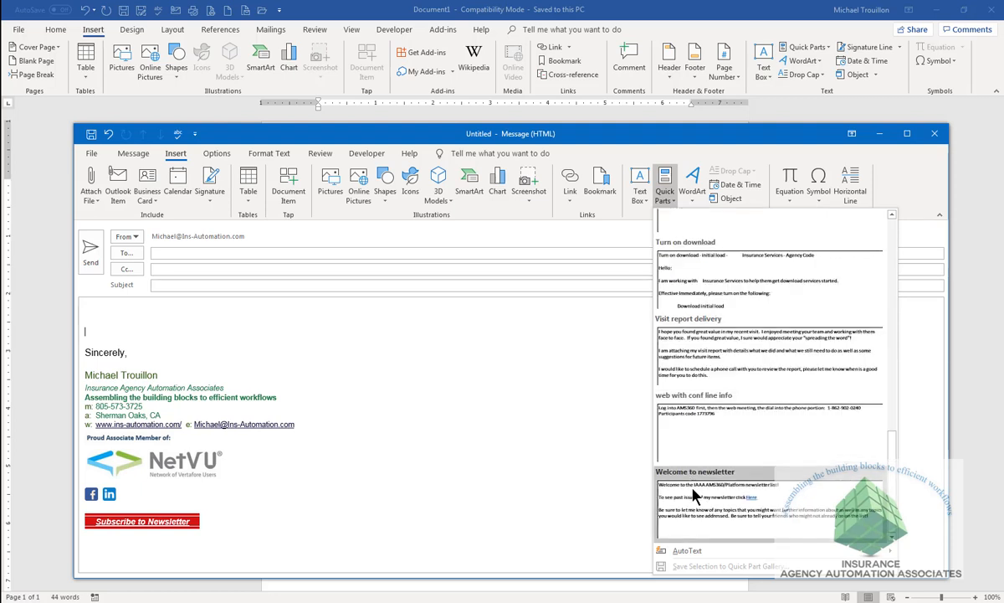
{"action": "scroll", "coordinate": [695, 497], "scroll_direction": "up", "scroll_amount": 15}
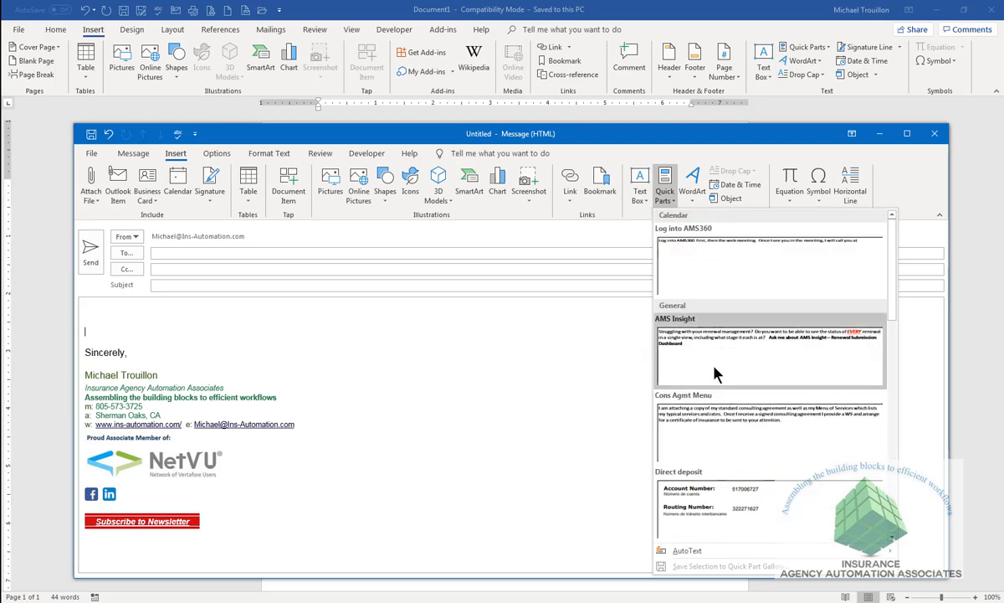
{"action": "scroll", "coordinate": [730, 458], "scroll_direction": "down", "scroll_amount": 12}
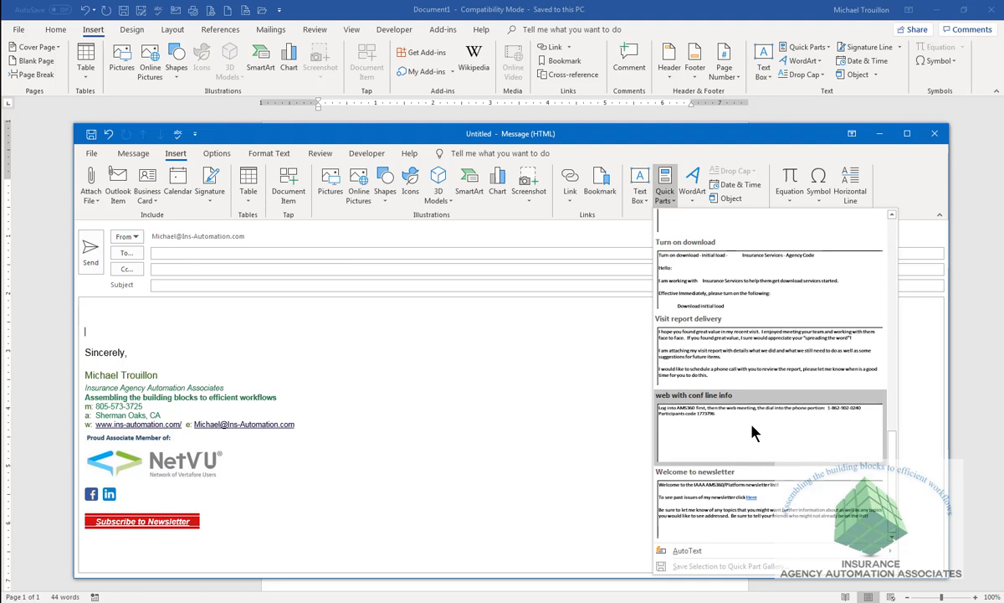
{"action": "left_click", "coordinate": [720, 366]}
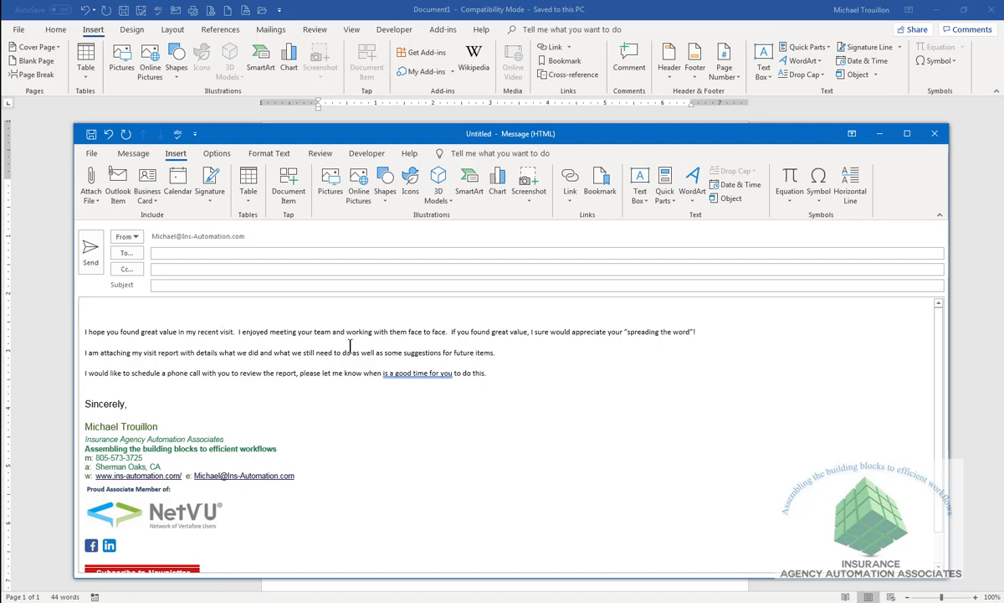
- Insert the Past newsletters Quick Part on a new line below the paragraph about scheduling a phone call
{"action": "left_click", "coordinate": [507, 372]}
{"action": "key", "text": "Return"}
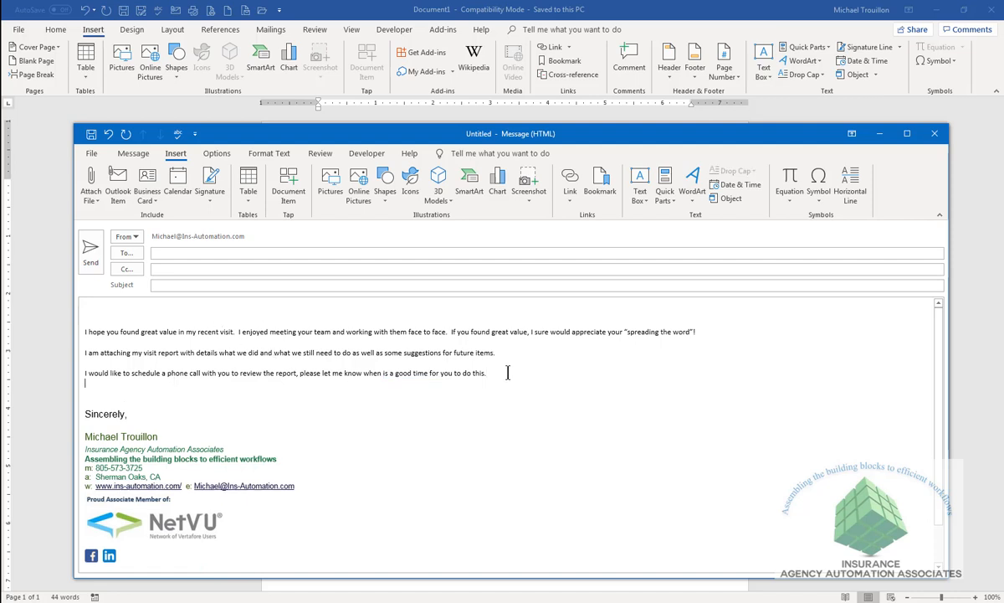
{"action": "left_click", "coordinate": [673, 194]}
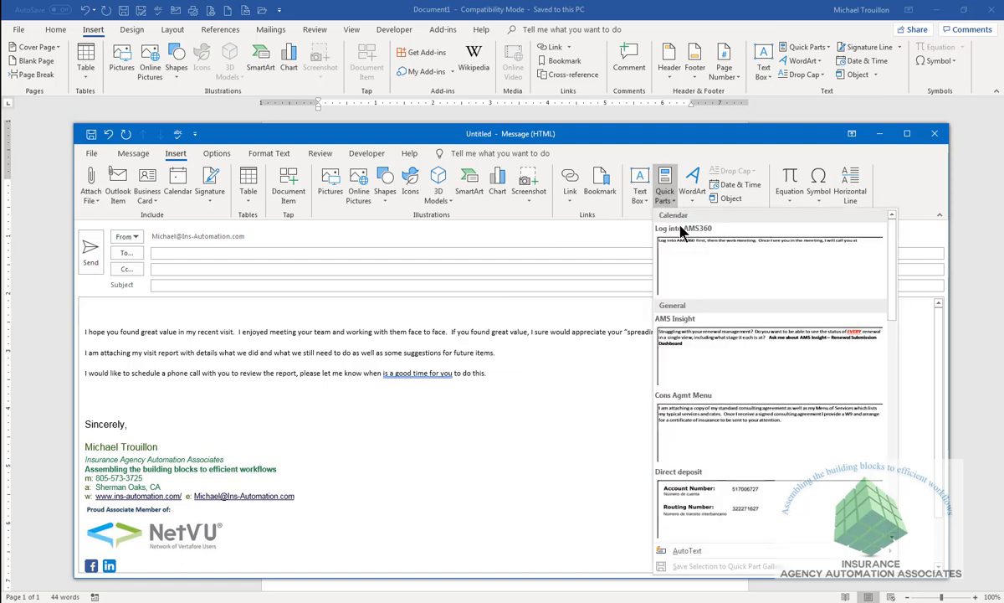
{"action": "scroll", "coordinate": [747, 443], "scroll_direction": "down", "scroll_amount": 5}
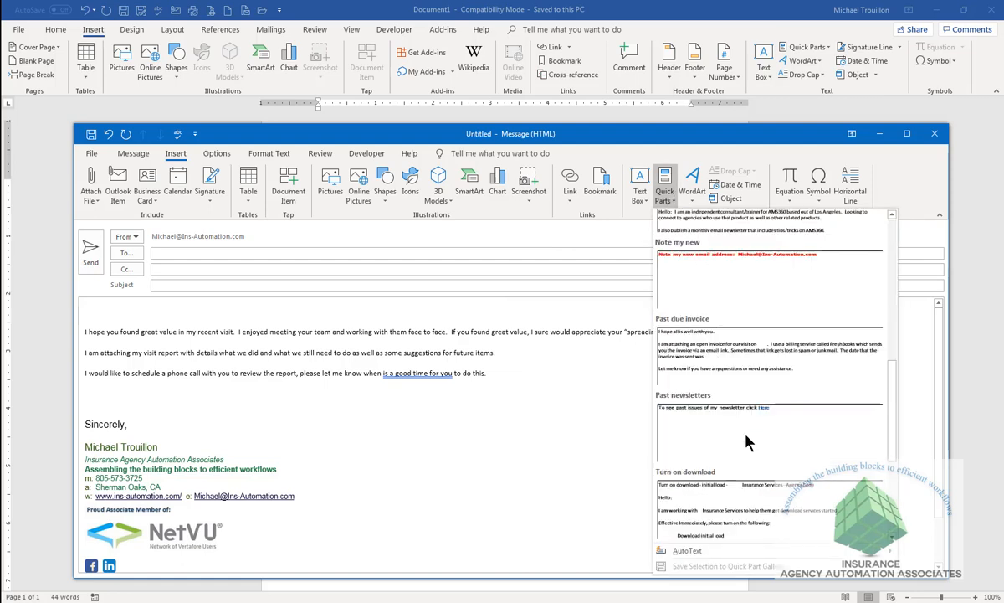
{"action": "left_click", "coordinate": [747, 444]}
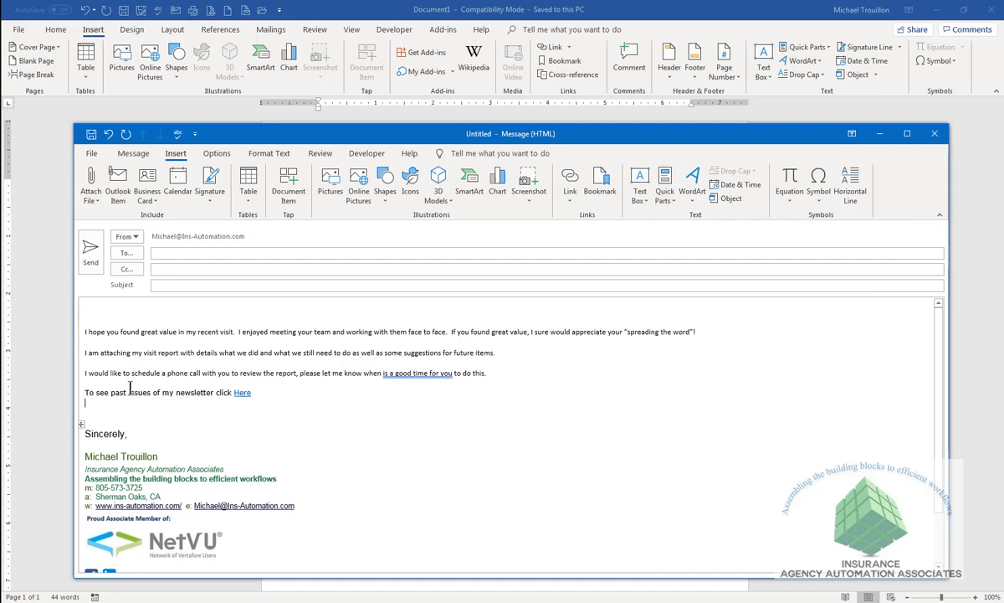
- Look over the saved email signatures available for the message and the text inserted in its body
{"action": "left_click_drag", "start_coordinate": [148, 392], "coordinate": [153, 400]}
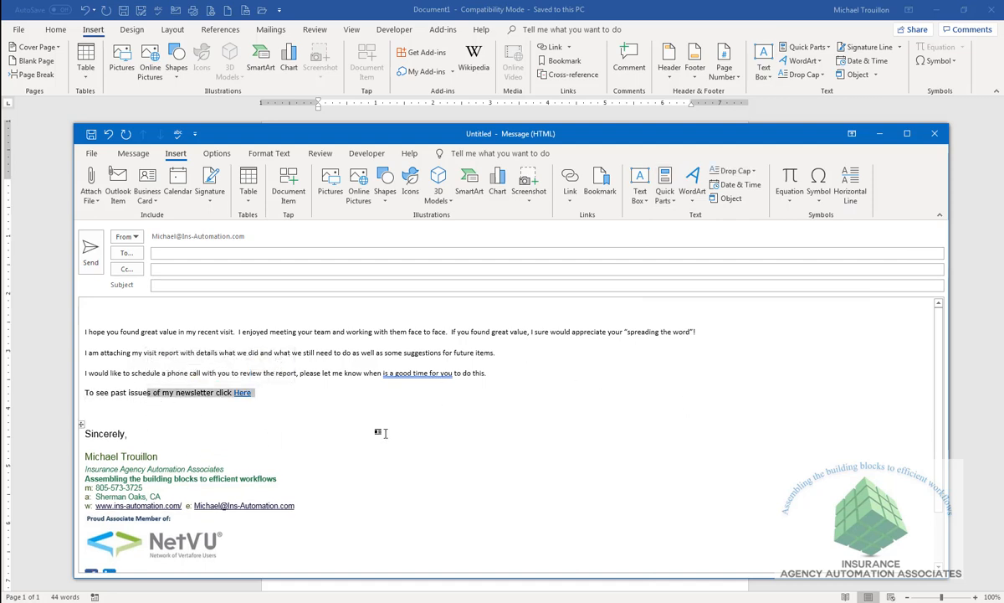
{"action": "left_click", "coordinate": [355, 406]}
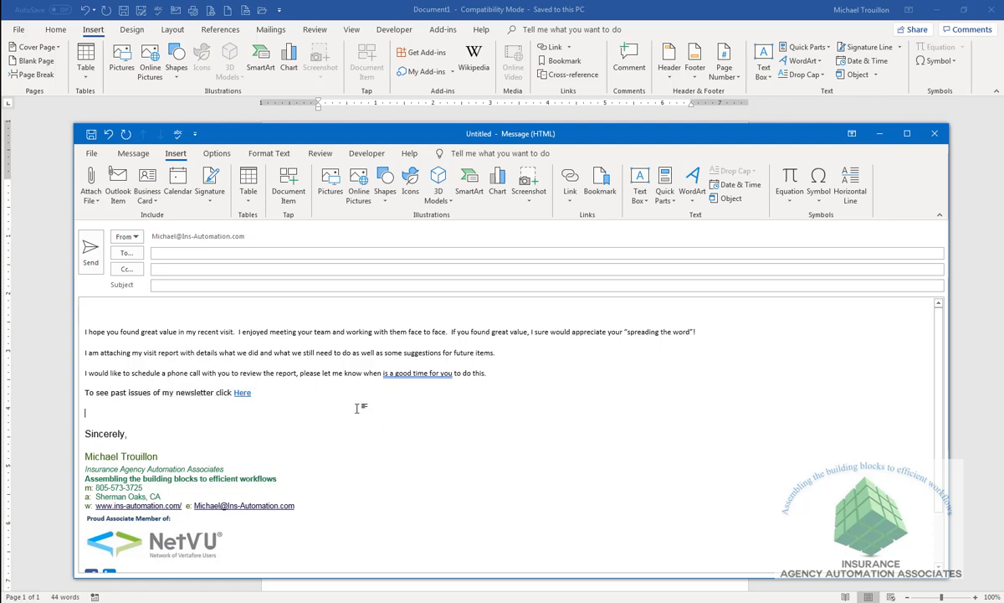
{"action": "left_click", "coordinate": [210, 186]}
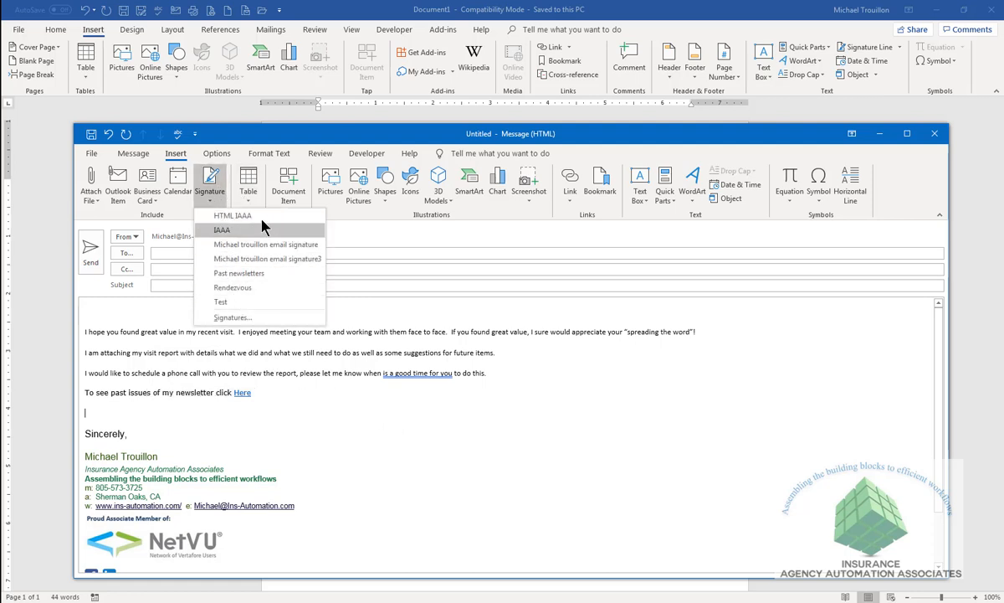
{"action": "left_click", "coordinate": [283, 406]}
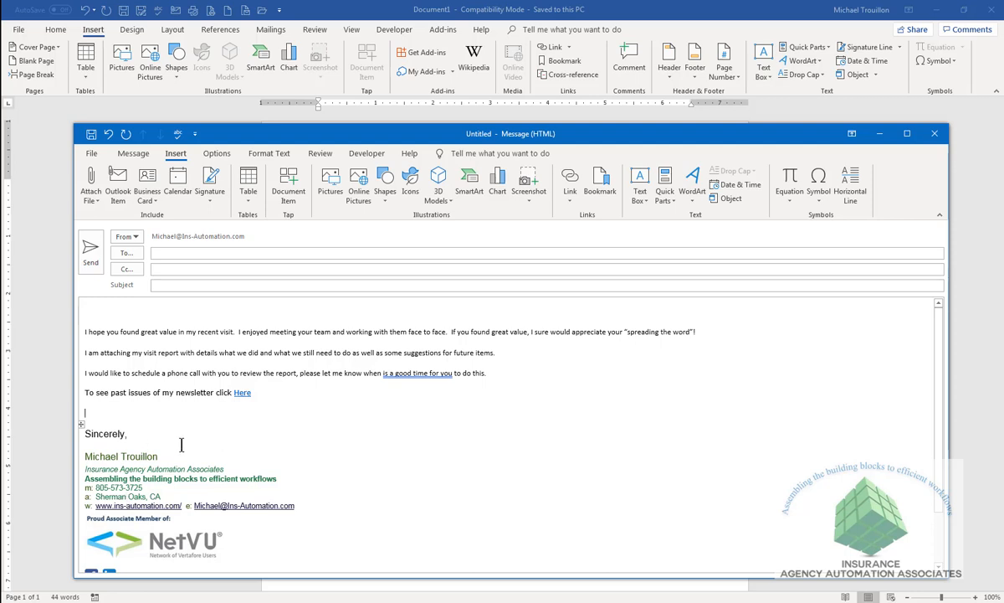
{"action": "left_click_drag", "start_coordinate": [254, 392], "coordinate": [80, 322]}
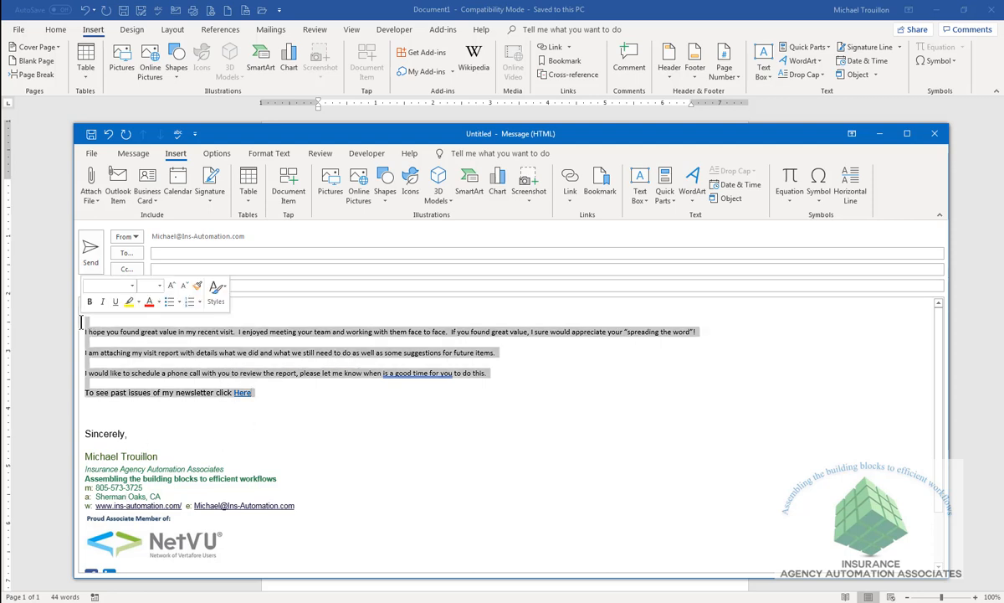
{"action": "left_click", "coordinate": [212, 339]}
{"action": "left_click_drag", "start_coordinate": [237, 331], "coordinate": [60, 305]}
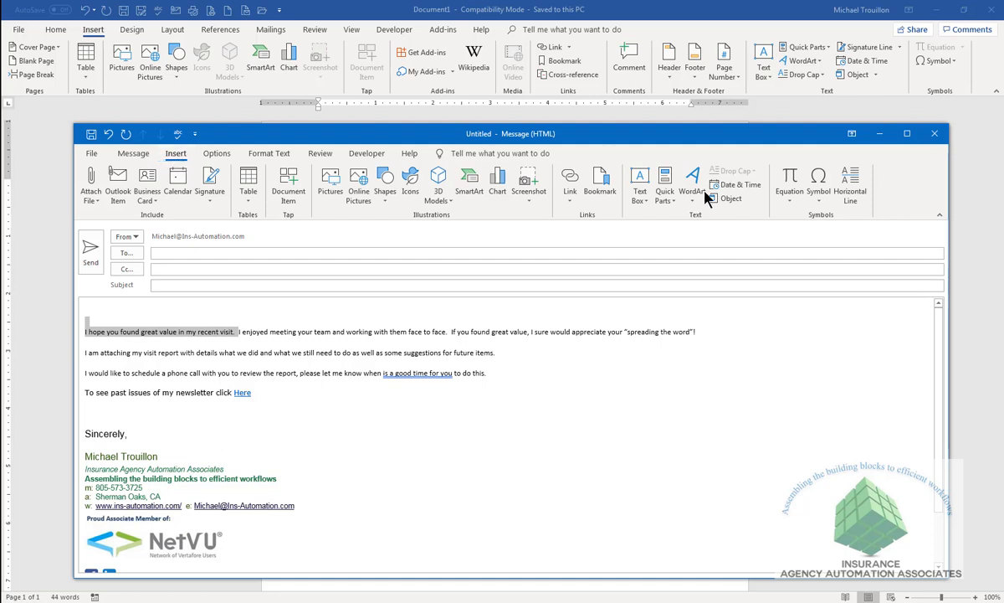
{"action": "left_click", "coordinate": [664, 188]}
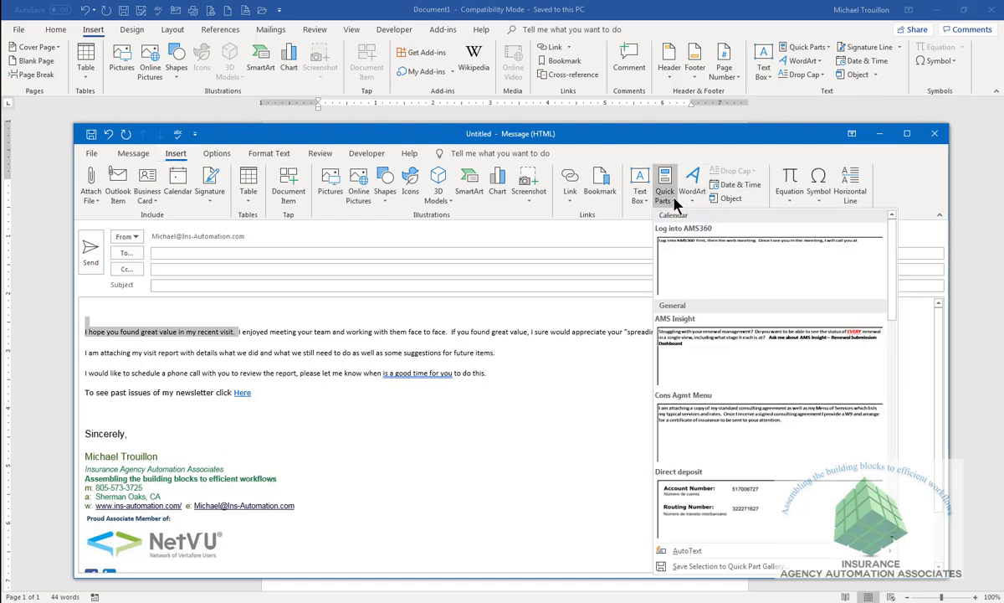
{"action": "left_click", "coordinate": [697, 566]}
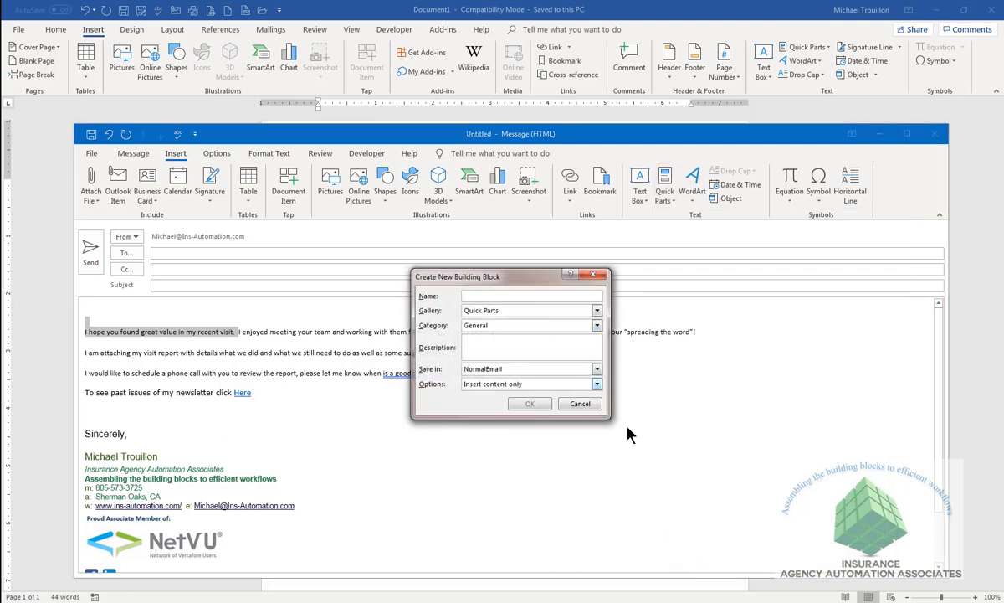
{"action": "left_click", "coordinate": [580, 405]}
- Return to the message body and switch the email signature to Rendezvous
{"action": "left_click", "coordinate": [380, 445]}
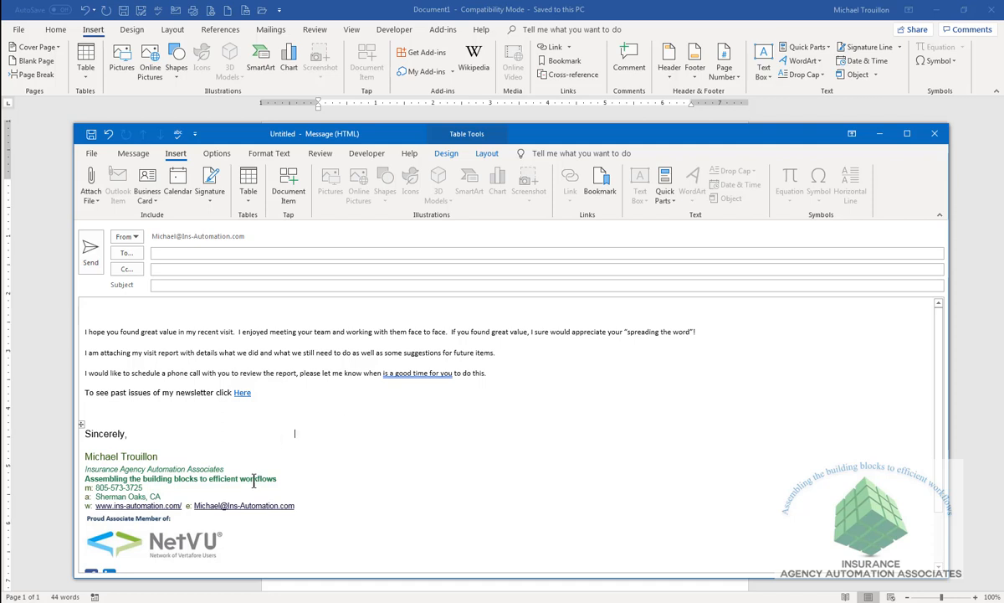
{"action": "left_click", "coordinate": [236, 422]}
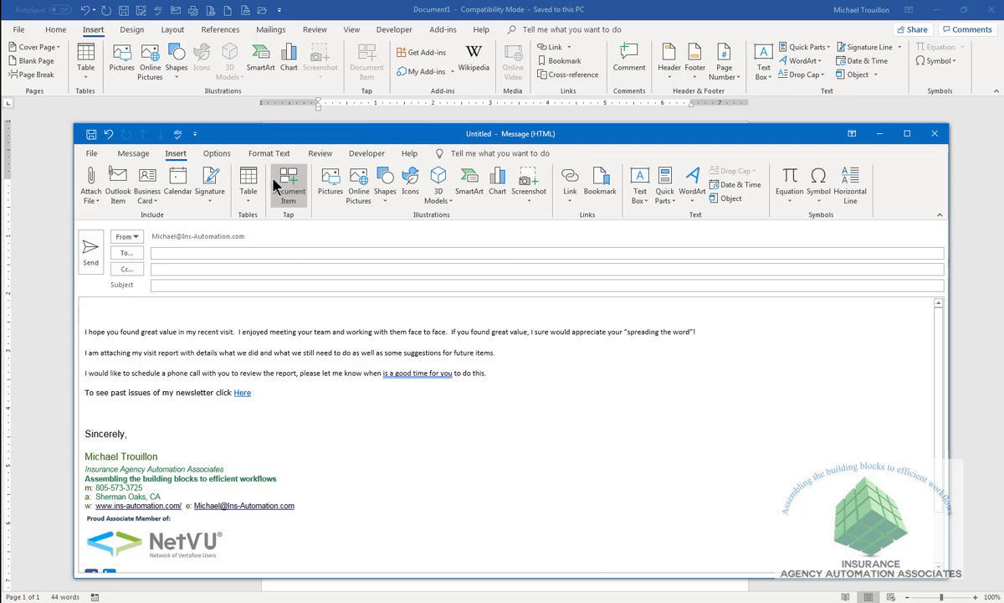
{"action": "left_click", "coordinate": [210, 182]}
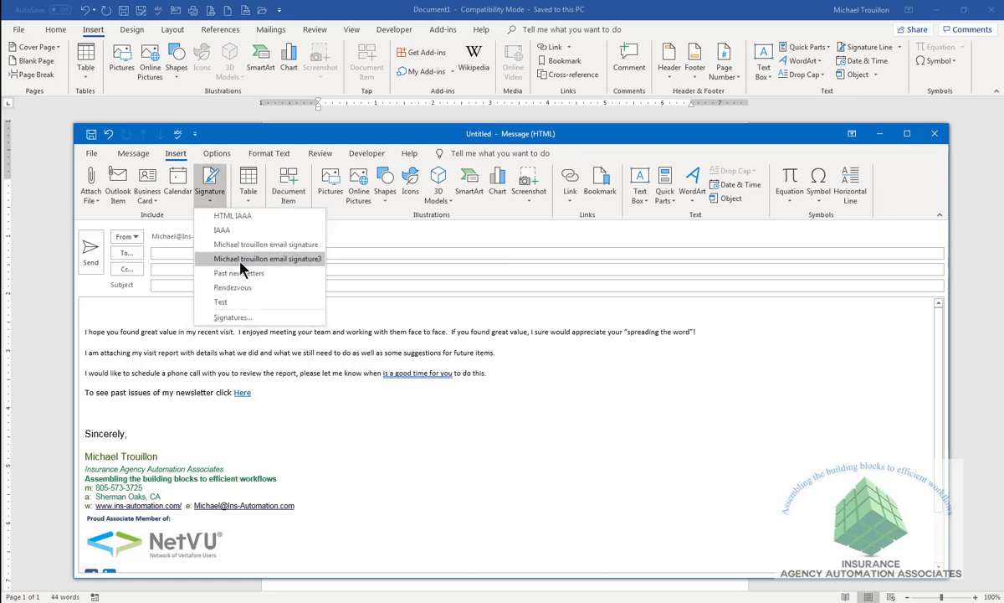
{"action": "left_click", "coordinate": [233, 287]}
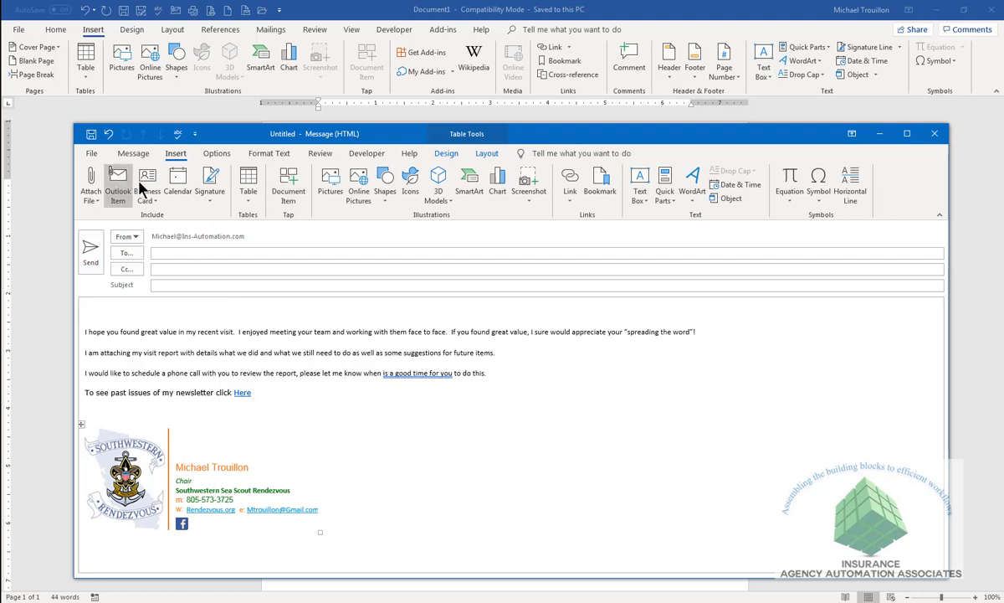
- Change the email signature to HTML IAAA and select the message text from its beginning through the newsletter line
{"action": "left_click", "coordinate": [209, 190]}
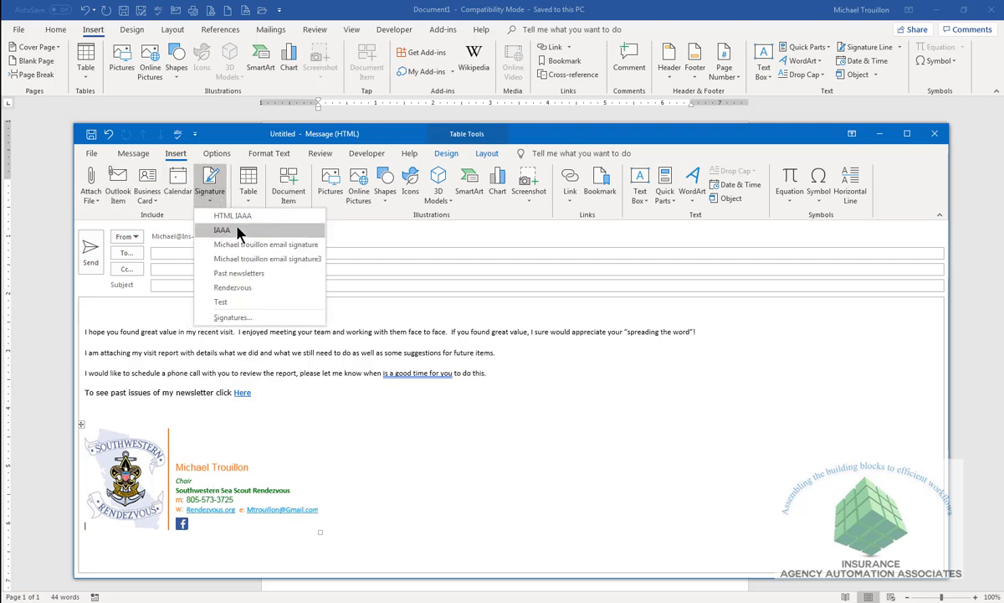
{"action": "left_click", "coordinate": [237, 218]}
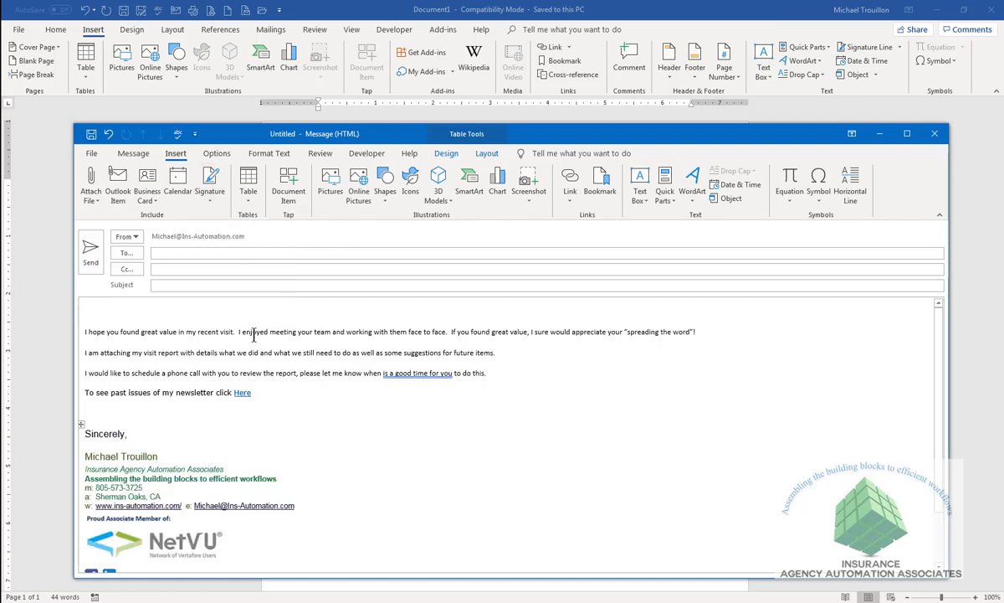
{"action": "left_click_drag", "start_coordinate": [257, 393], "coordinate": [57, 278]}
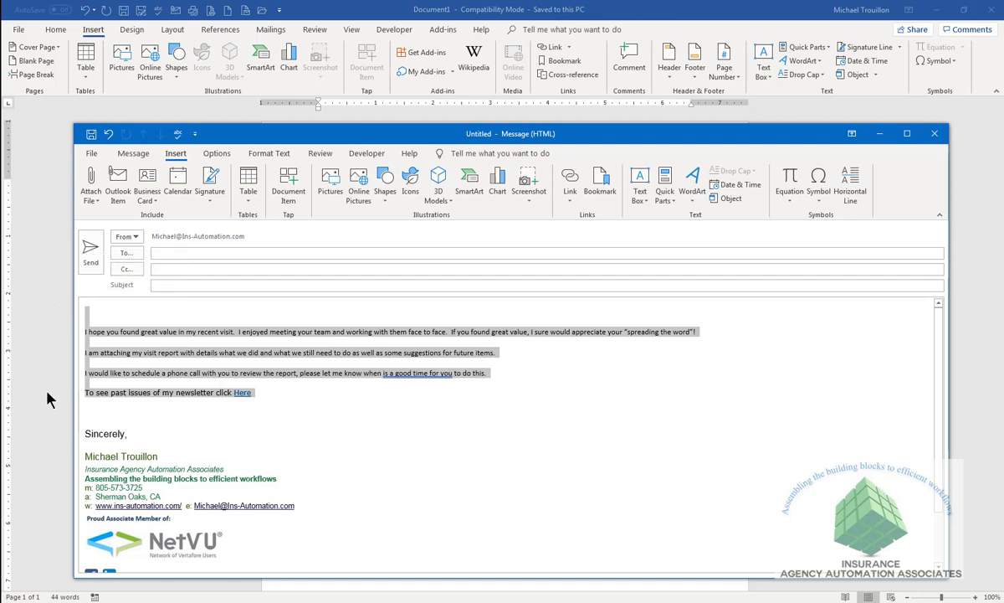
- Minimize the Outlook message and the Word window to bring up the Insurance Agency Automation Associates website in the browser
{"action": "left_click", "coordinate": [880, 134]}
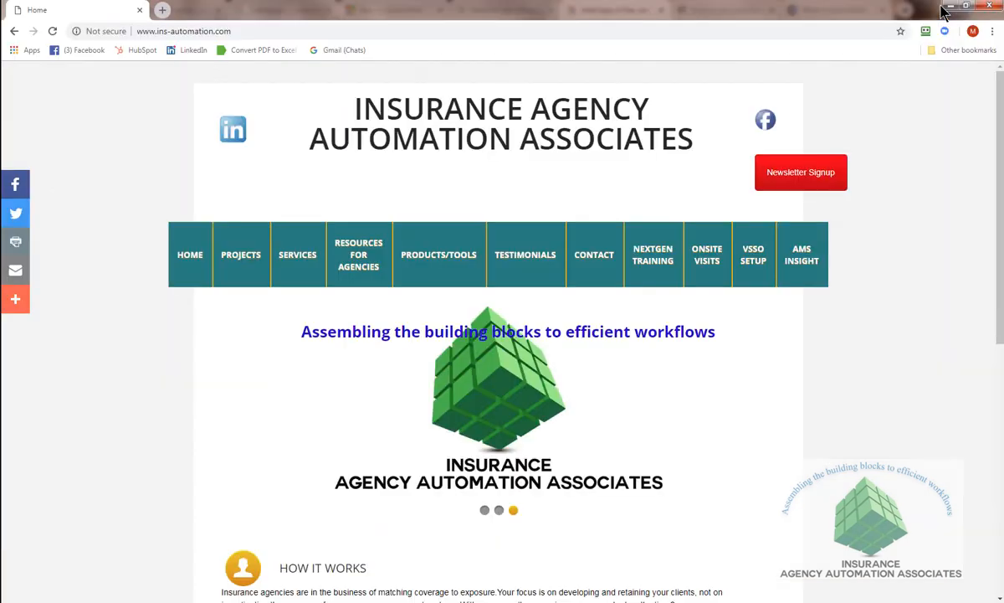
{"action": "left_click", "coordinate": [937, 9]}
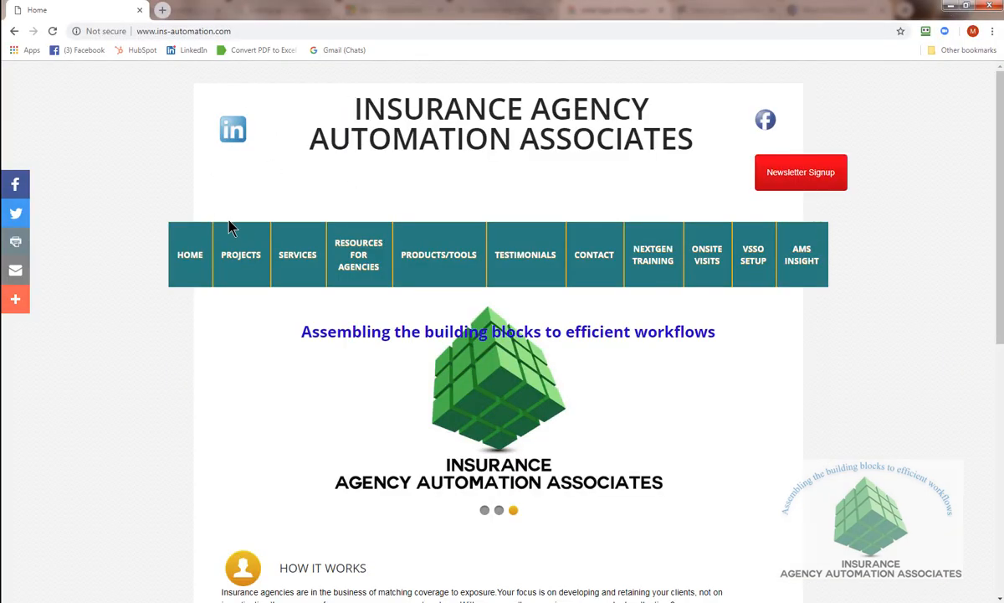